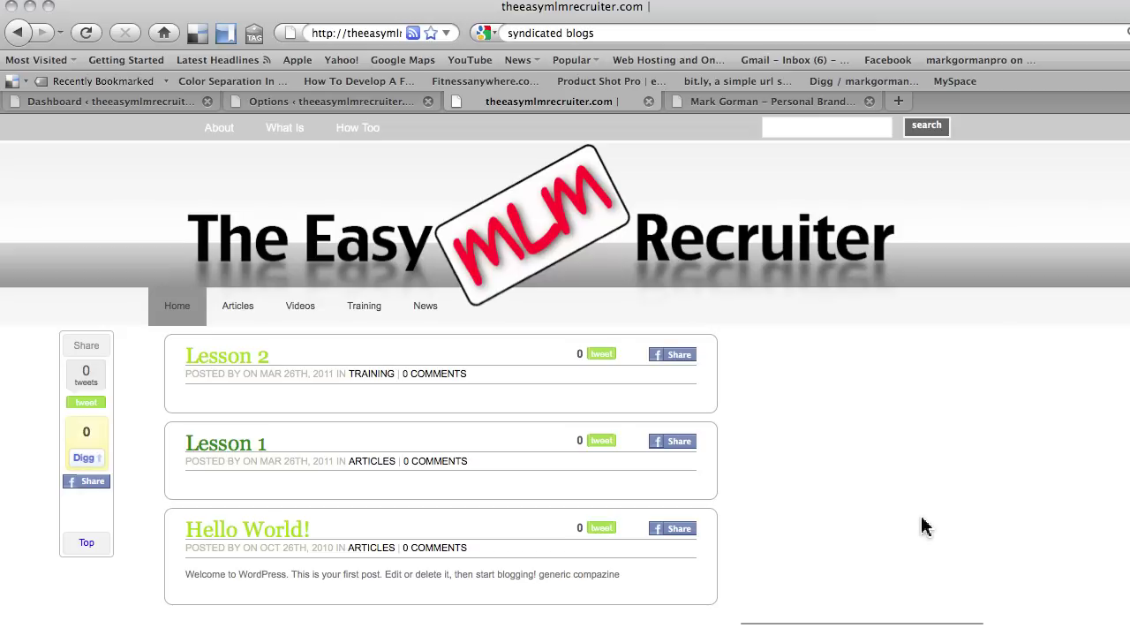
# From the WordPress Dashboard, expand Appearance in the sidebar and open its Editor page.
pyautogui.scroll(-1, 925, 512)
pyautogui.scroll(-1, 927, 510)
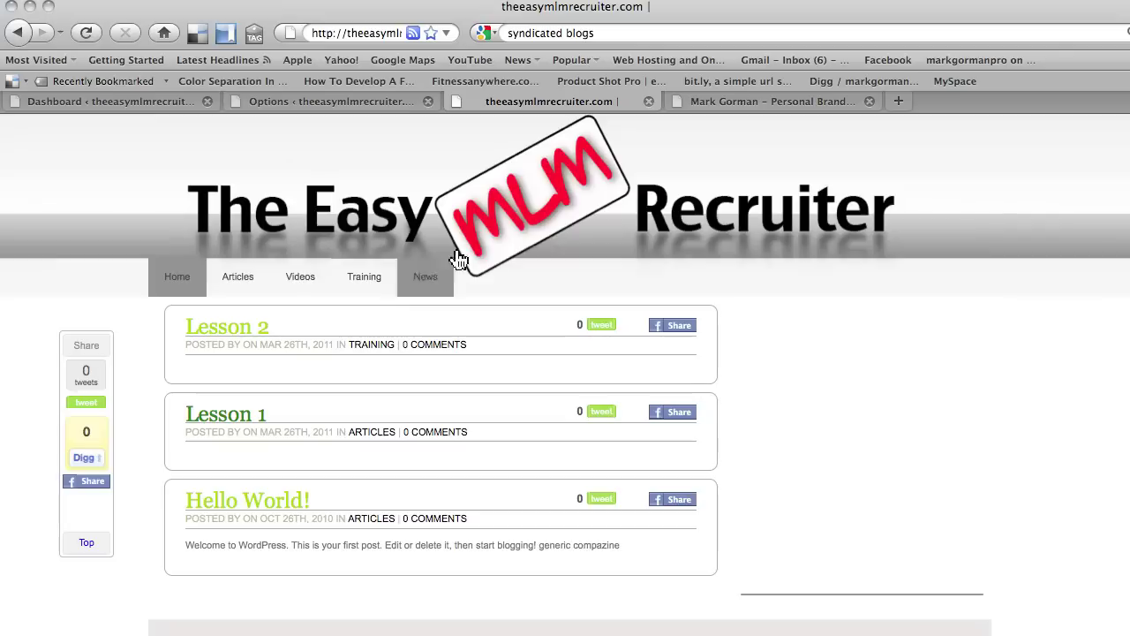
pyautogui.scroll(-2, 357, 330)
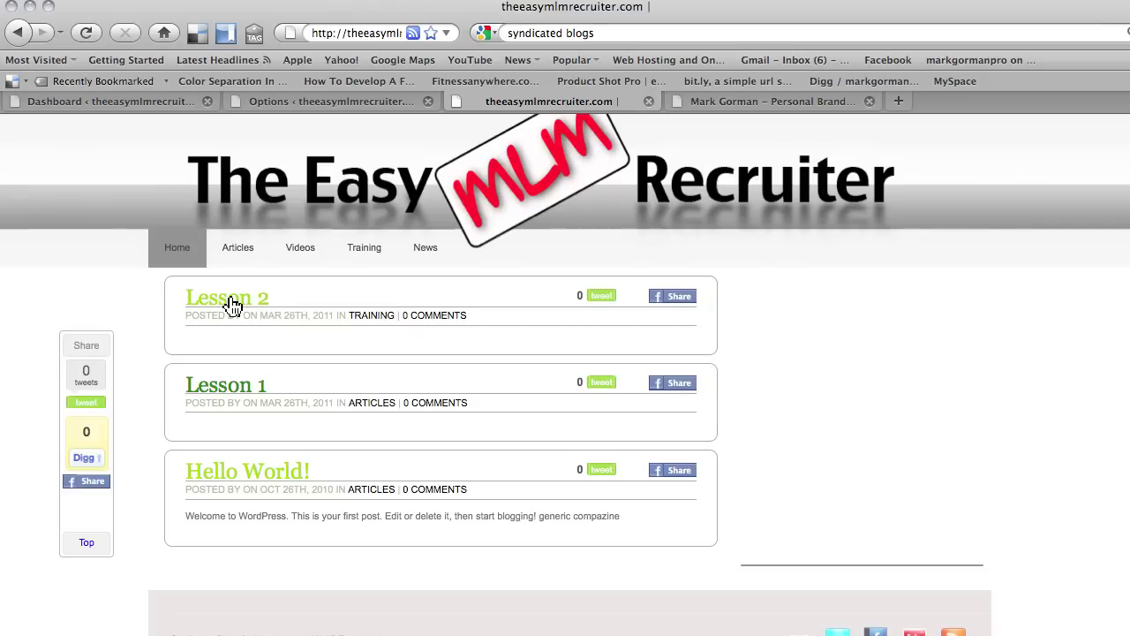
pyautogui.click(291, 106)
pyautogui.click(188, 104)
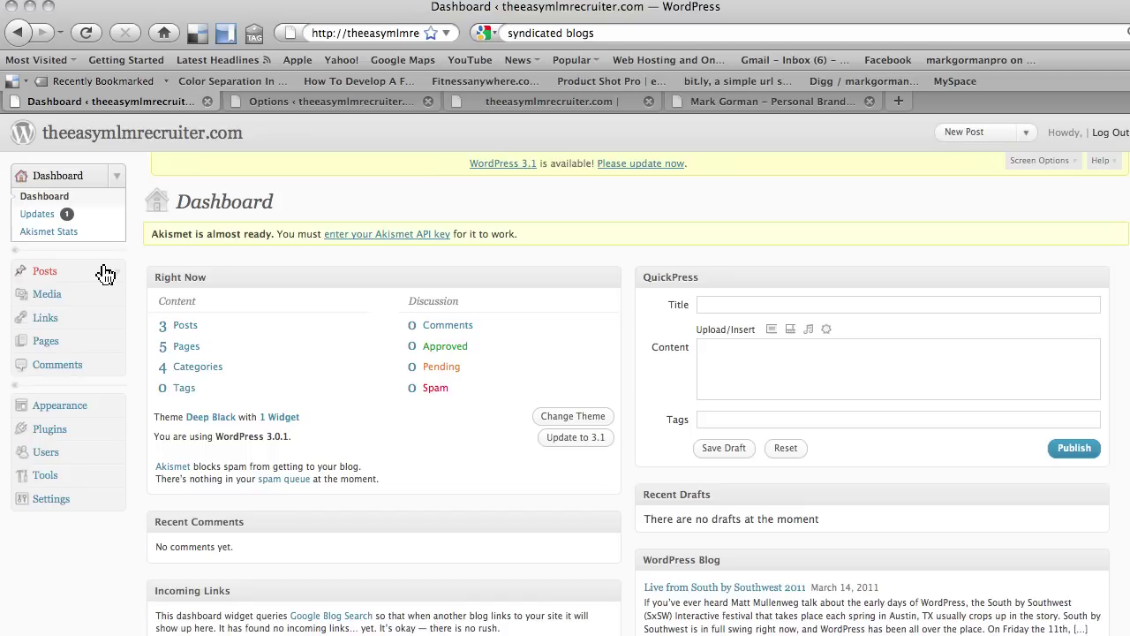
pyautogui.click(118, 407)
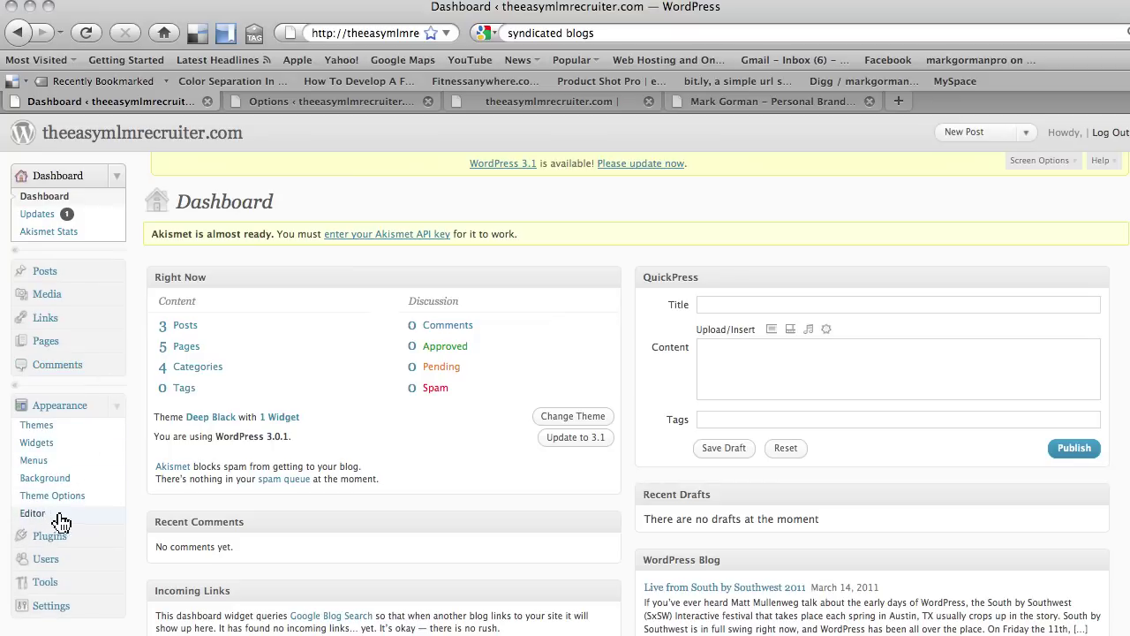
pyautogui.click(118, 408)
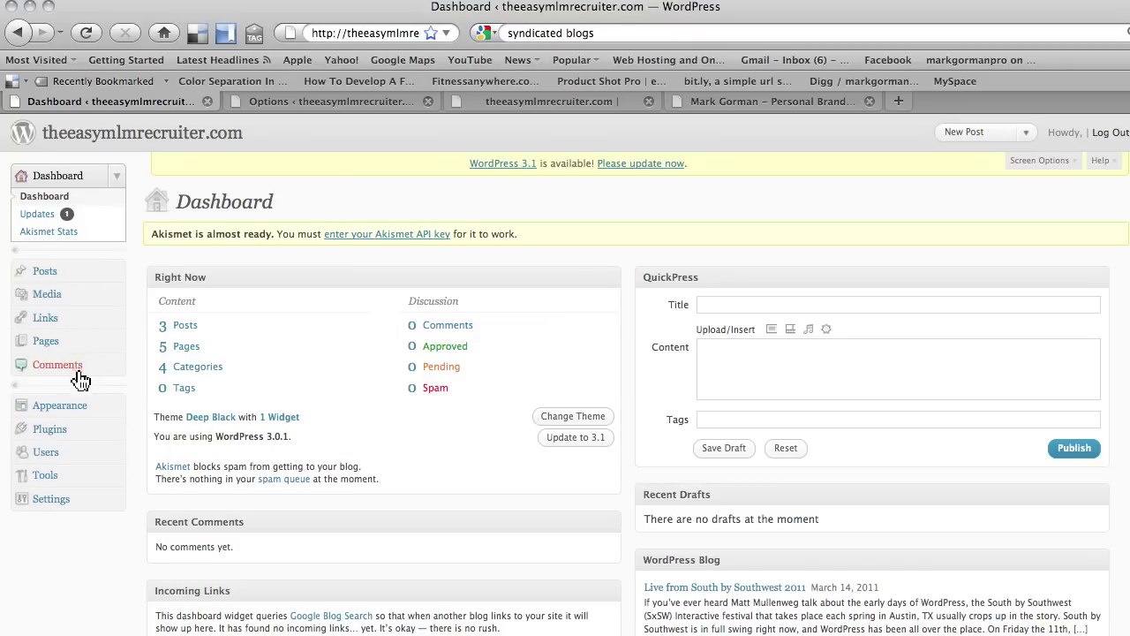
pyautogui.click(117, 408)
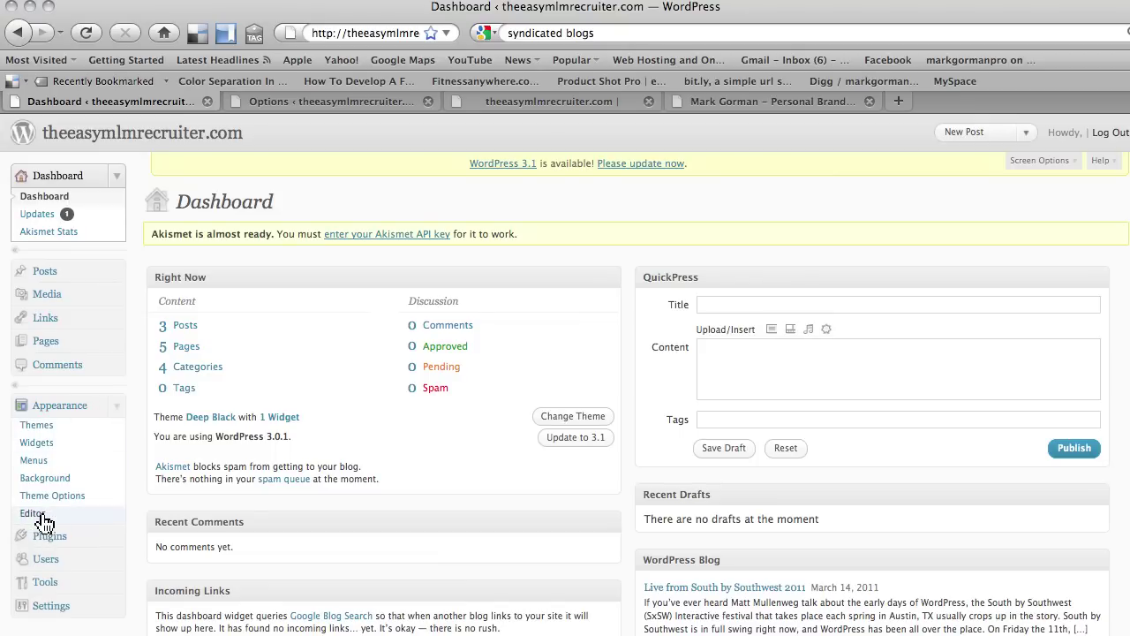
pyautogui.click(42, 516)
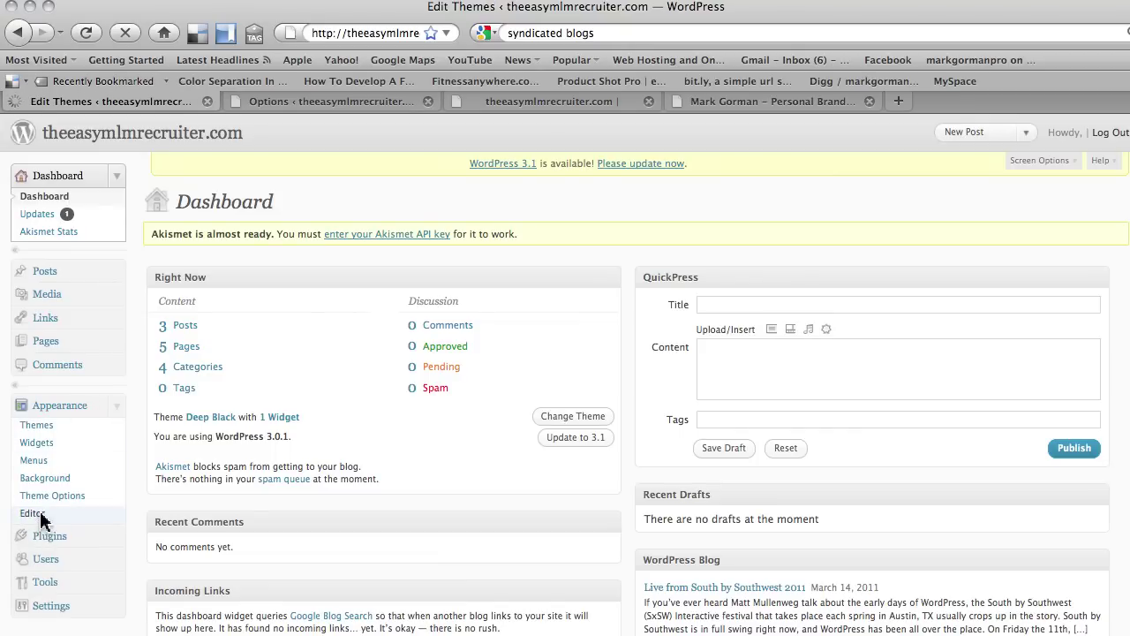
# Find style-White.css in the Styles list and load it into the theme editor.
pyautogui.scroll(-10, 456, 379)
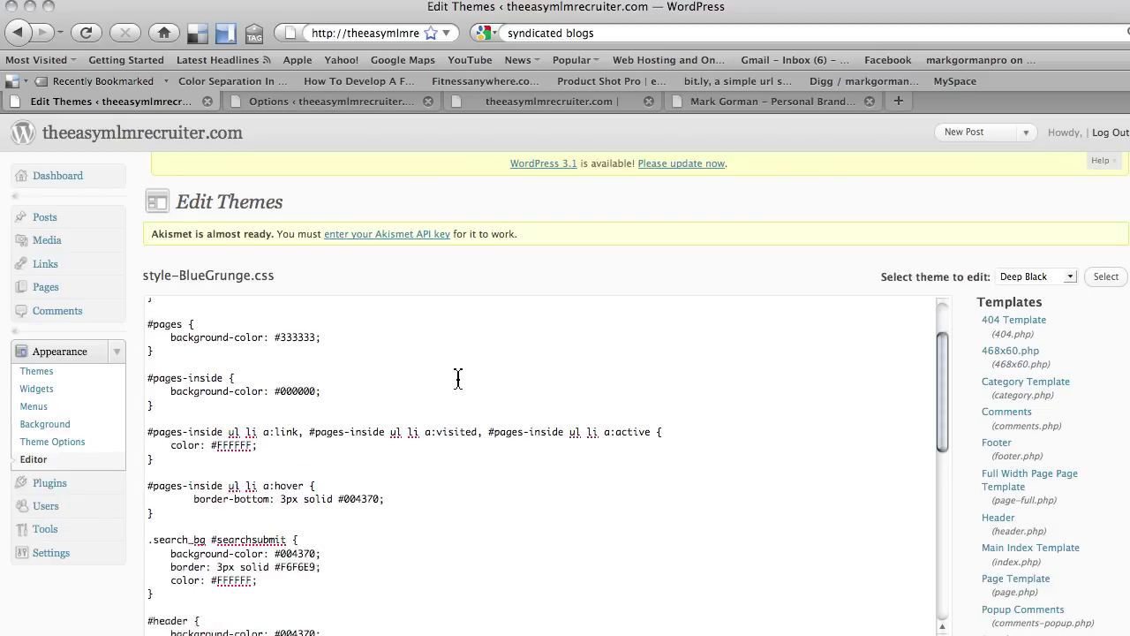
pyautogui.scroll(10, 457, 380)
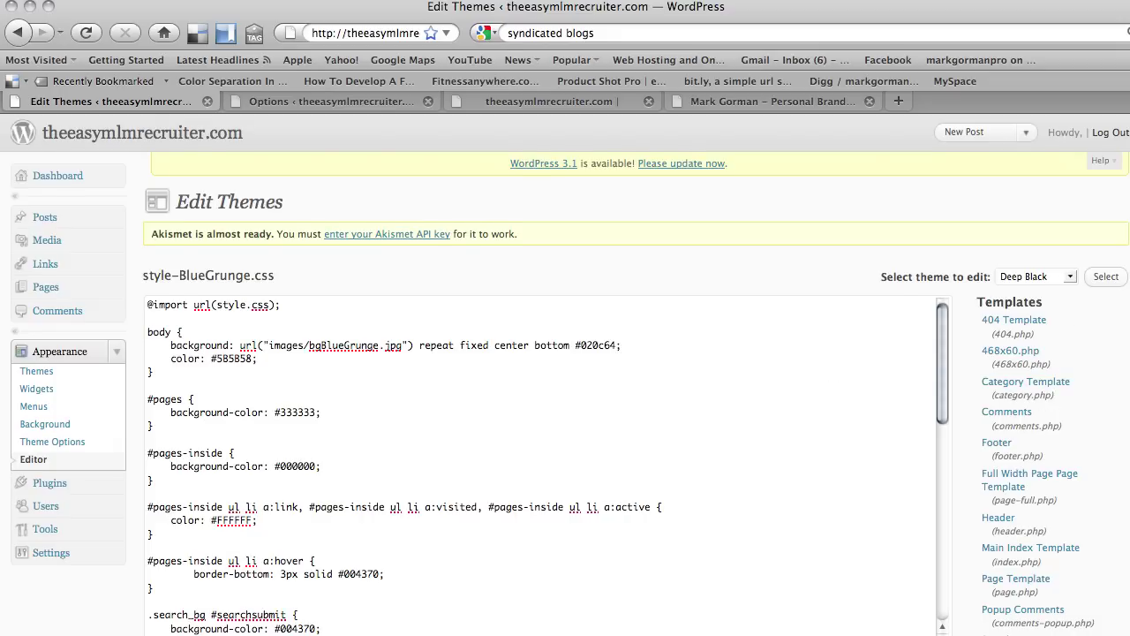
pyautogui.scroll(-15, 565, 374)
pyautogui.scroll(-10, 1033, 422)
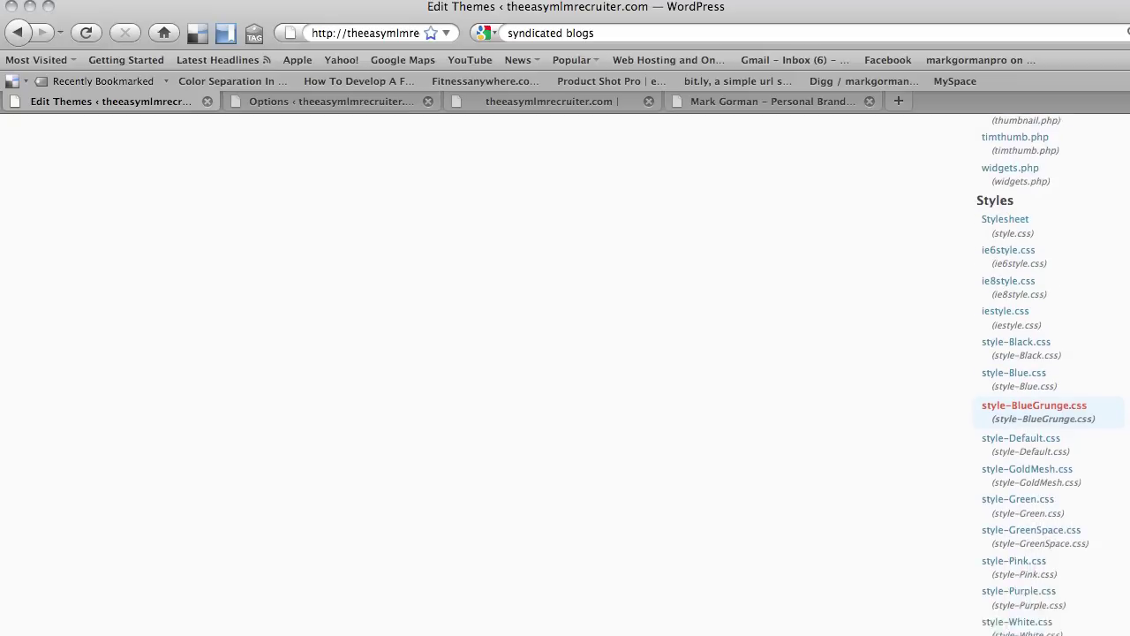
pyautogui.scroll(-2, 1033, 422)
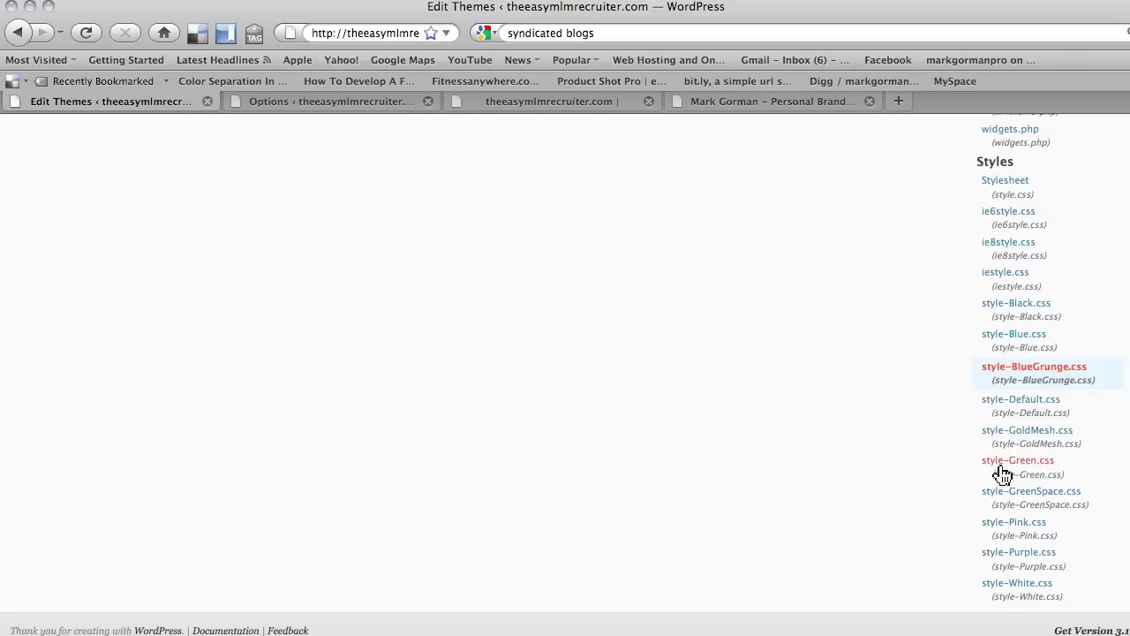
pyautogui.click(1023, 593)
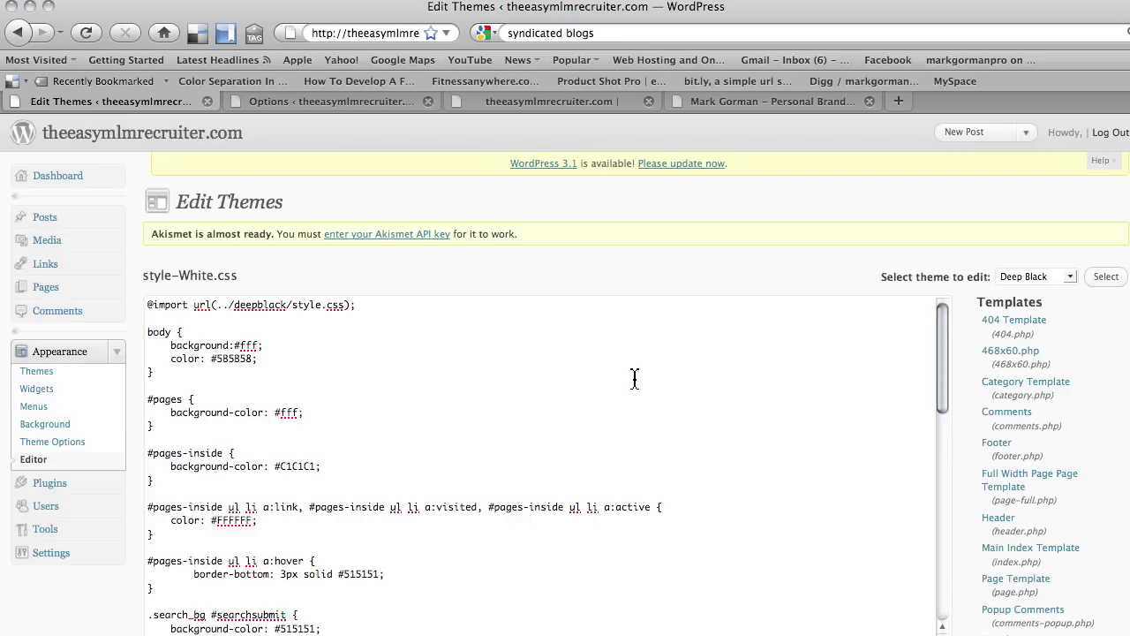
pyautogui.scroll(-1, 633, 378)
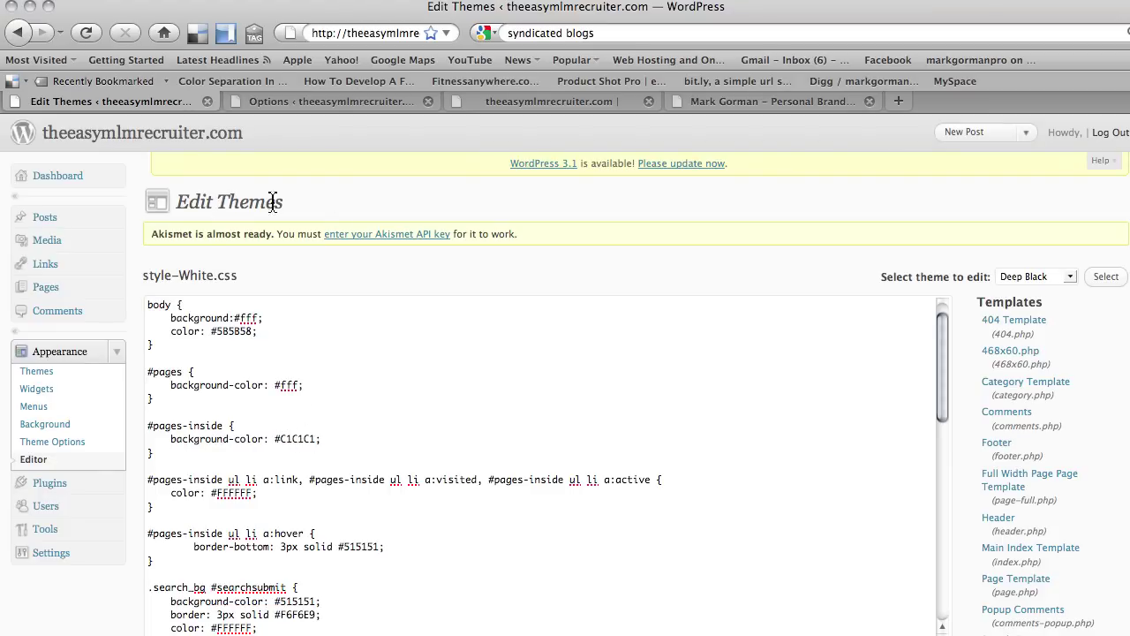
# Open the Colorization page of the ePanel Theme Options.
pyautogui.click(285, 102)
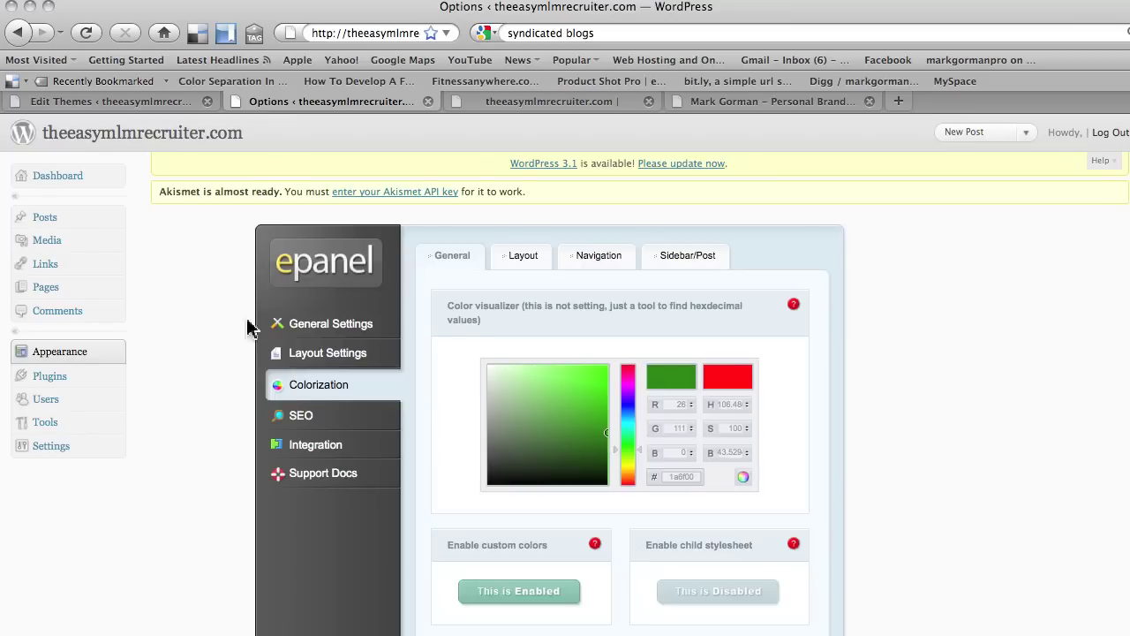
pyautogui.click(118, 353)
pyautogui.click(71, 449)
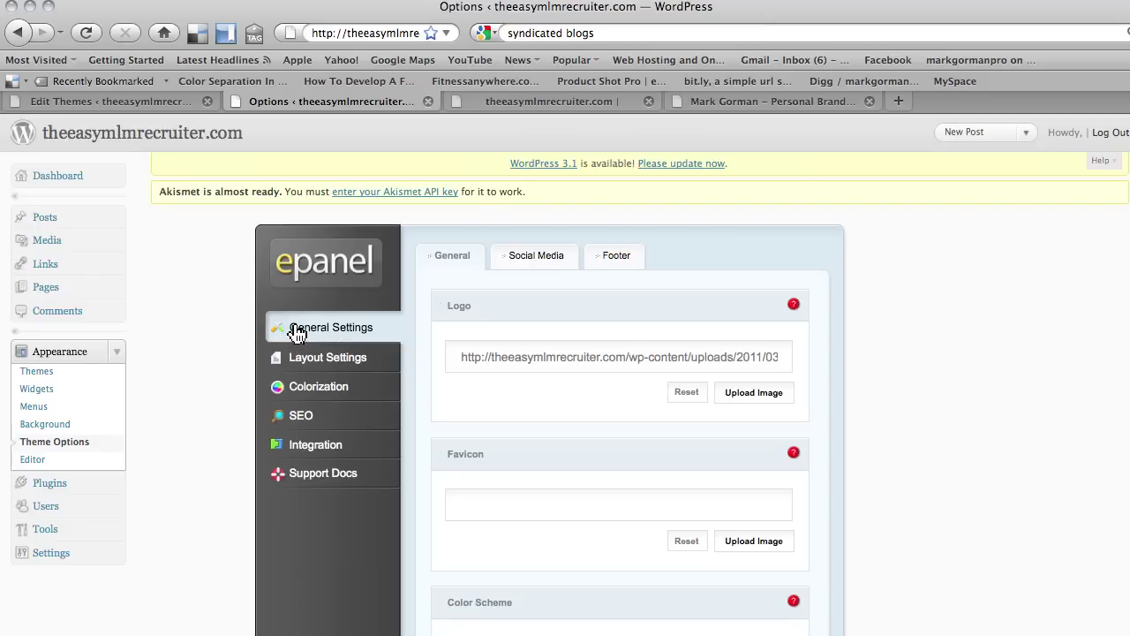
pyautogui.click(310, 389)
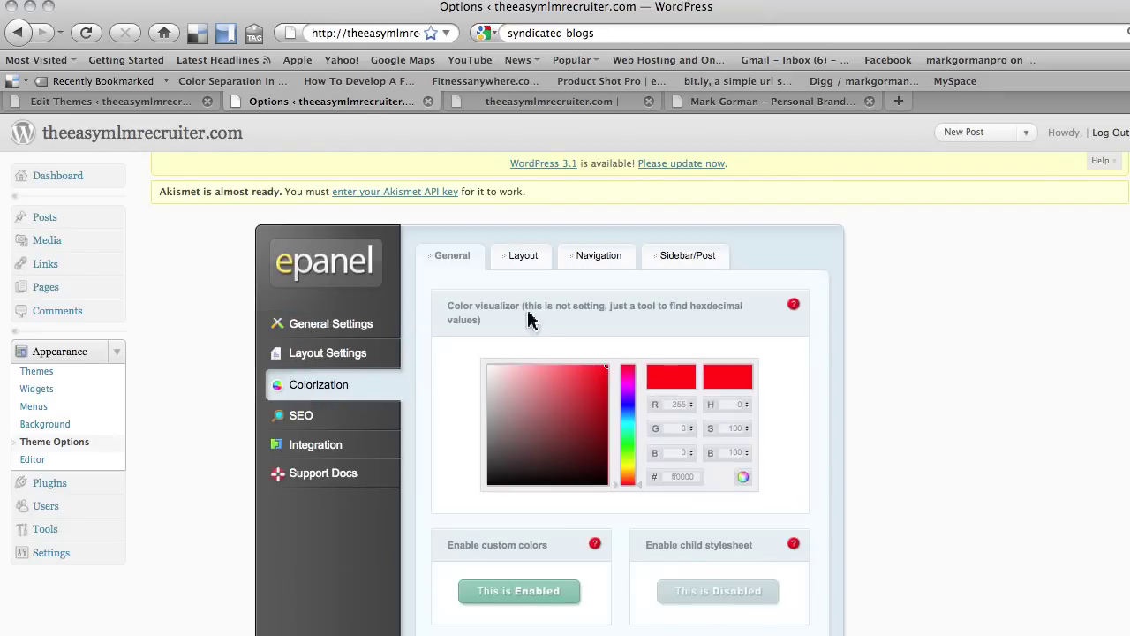
pyautogui.scroll(-3, 630, 358)
pyautogui.scroll(2, 629, 349)
# Pick a vivid red, cf1414, in the colour visualizer square.
pyautogui.click(561, 351)
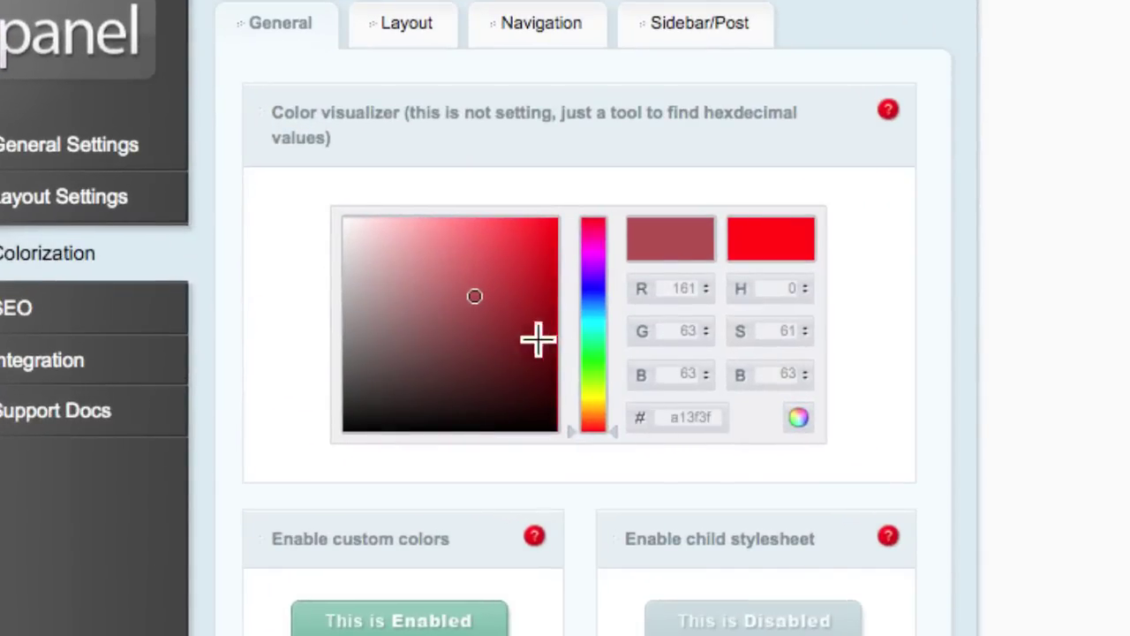
pyautogui.moveTo(480, 295)
pyautogui.mouseDown()
pyautogui.moveTo(524, 245)
pyautogui.moveTo(537, 259)
pyautogui.mouseUp()
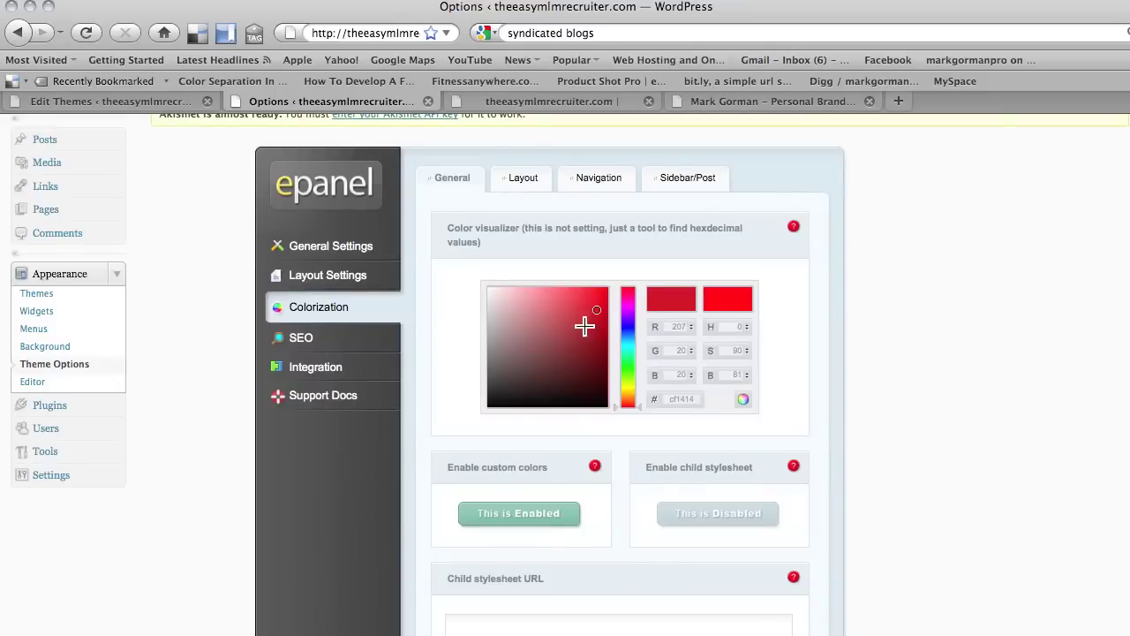
pyautogui.click(182, 103)
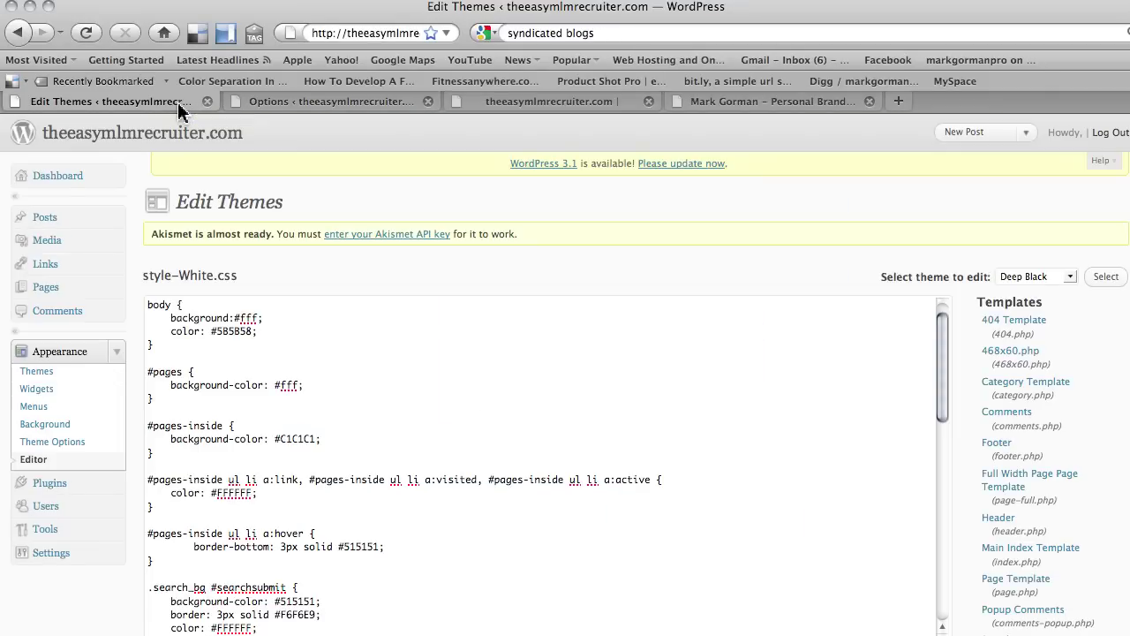
pyautogui.click(508, 101)
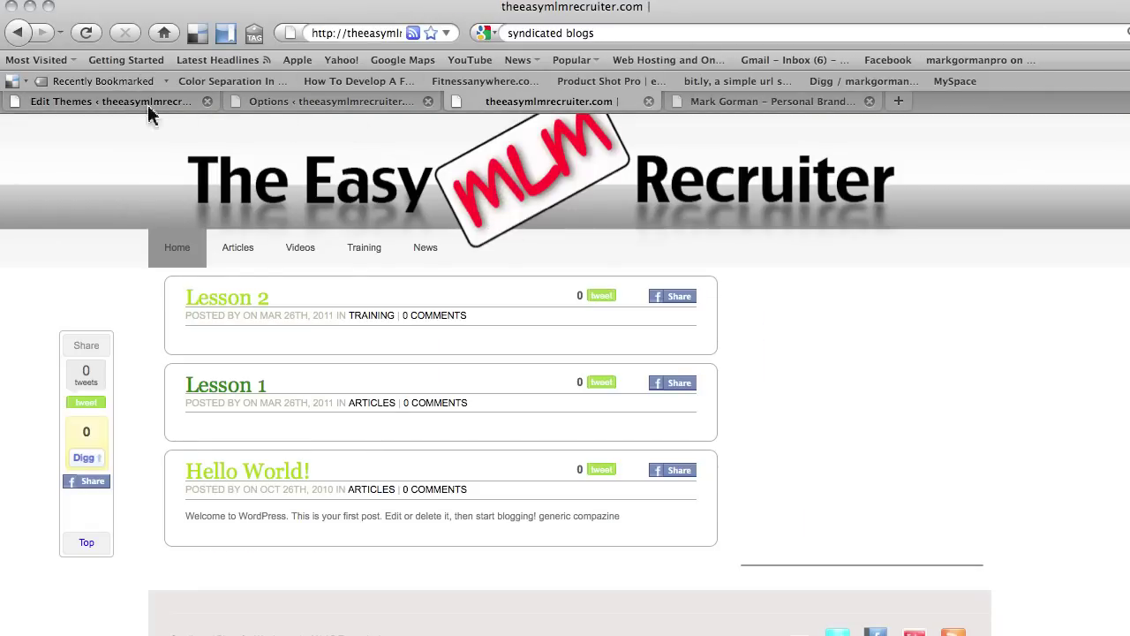
pyautogui.click(277, 103)
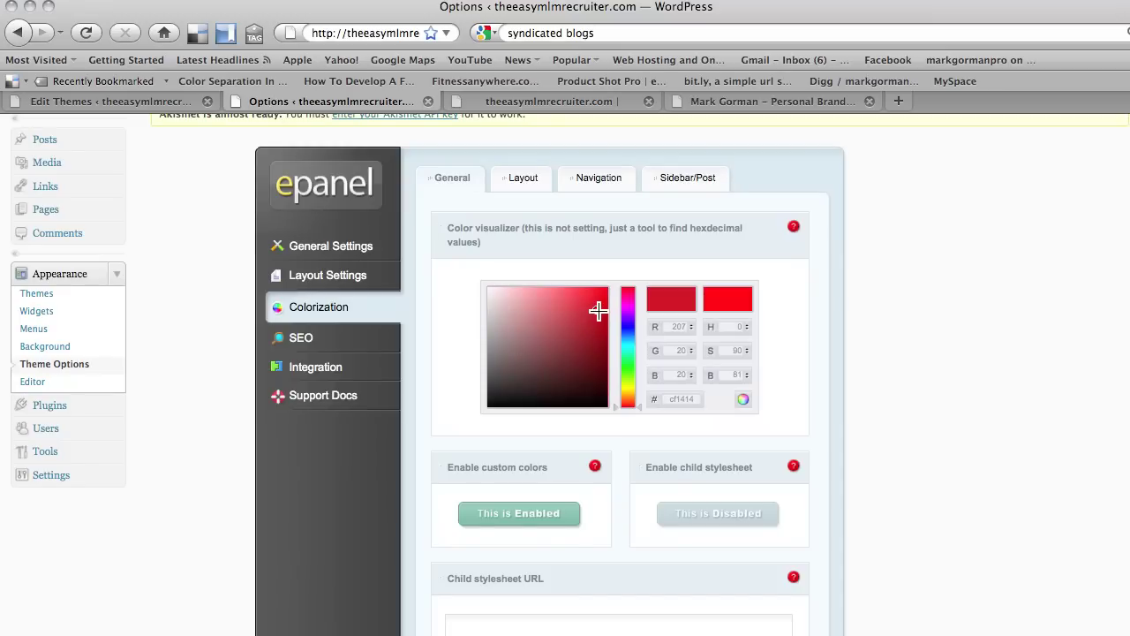
# Push the visualizer to pure red ff0000, select its hex value, and minimize the browser.
pyautogui.moveTo(598, 306); pyautogui.dragTo(610, 289)
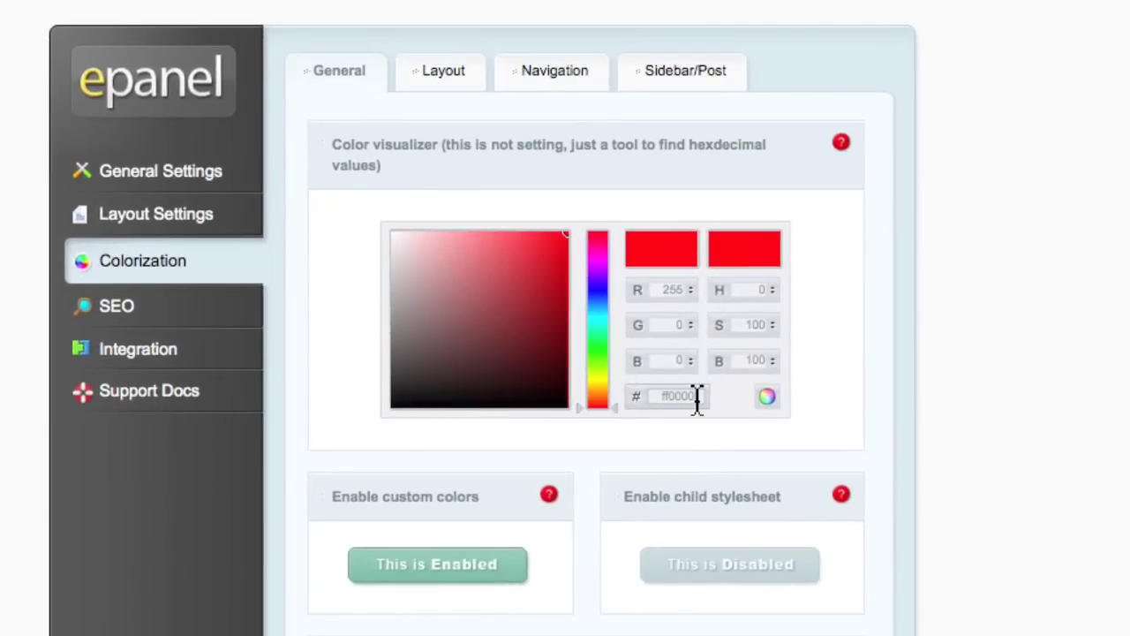
pyautogui.moveTo(697, 398); pyautogui.dragTo(663, 397)
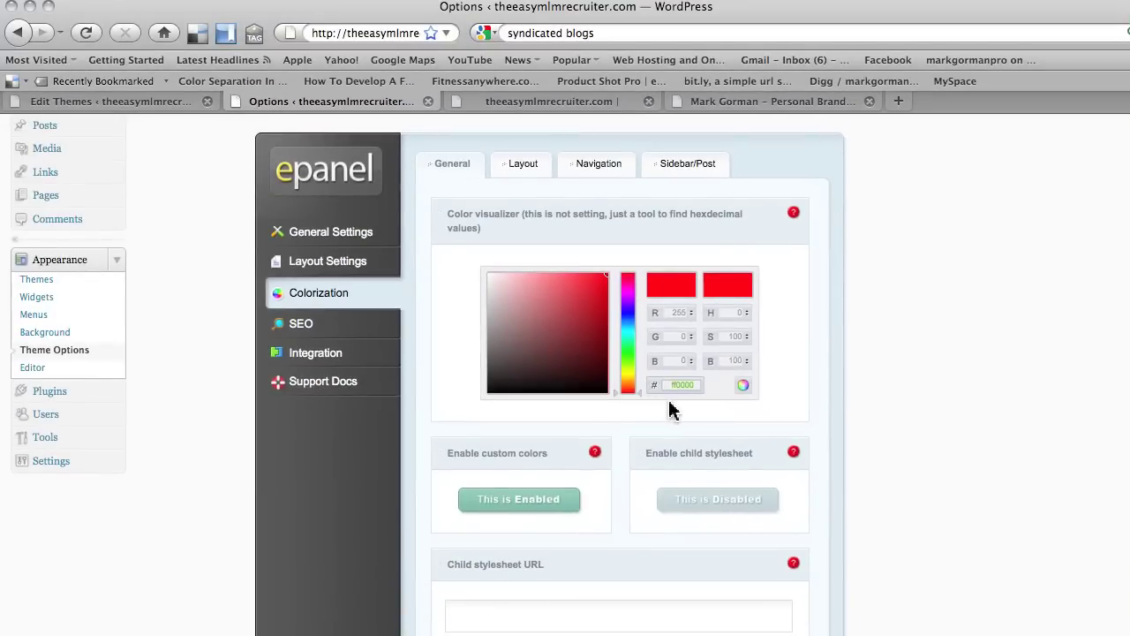
pyautogui.click(30, 6)
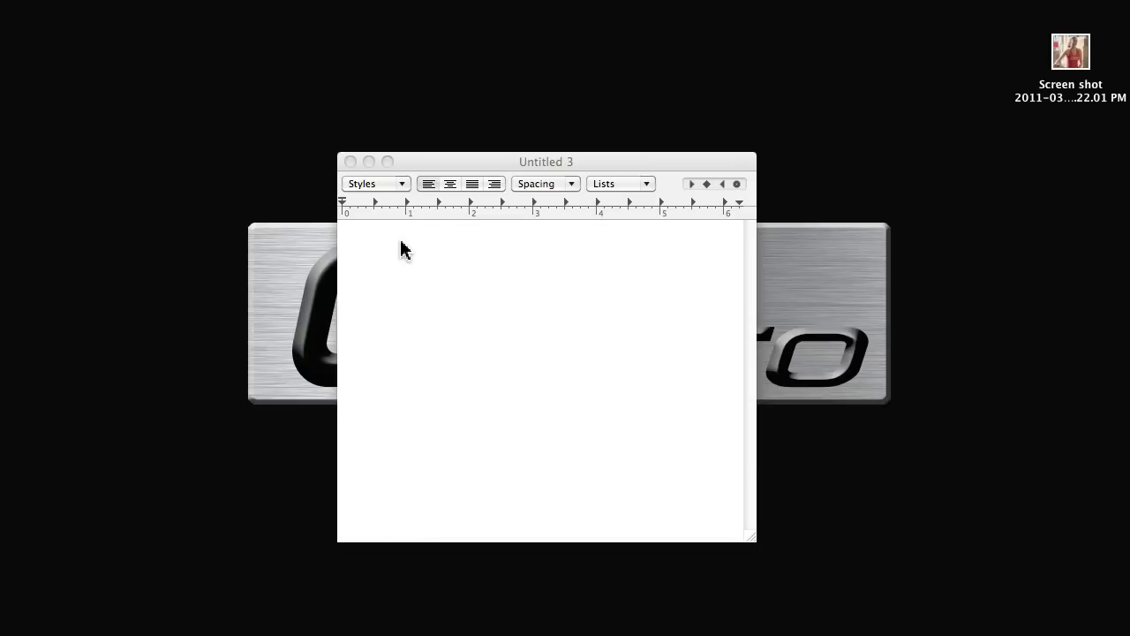
# Record 'Red ff0000' in a TextEdit note and switch back to Firefox.
pyautogui.click(386, 244)
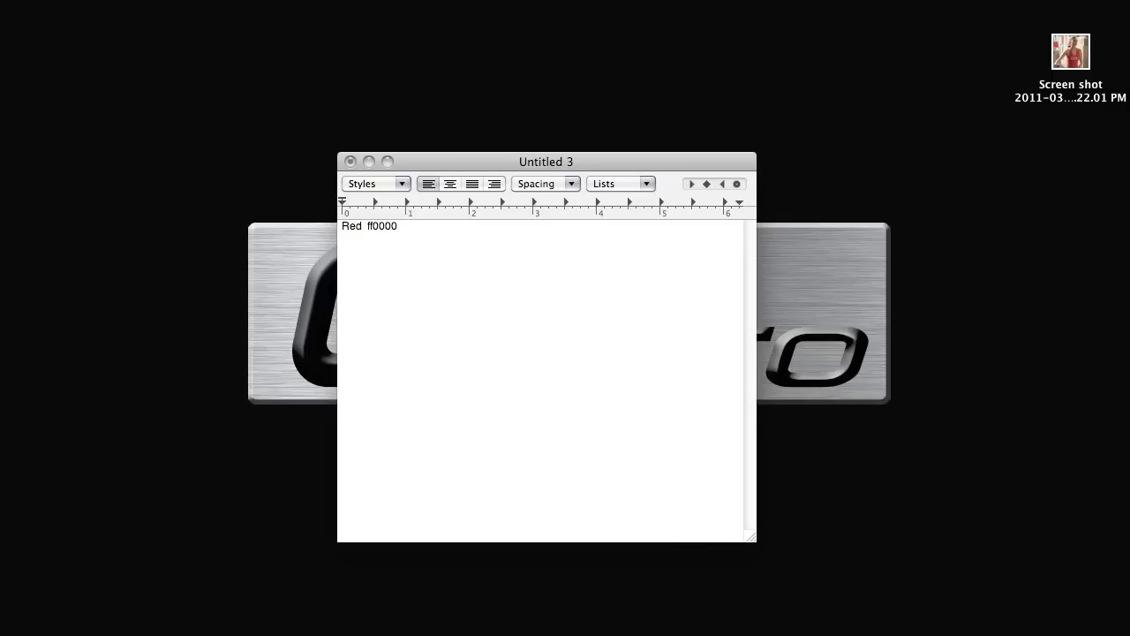
pyautogui.press('super+Tab')
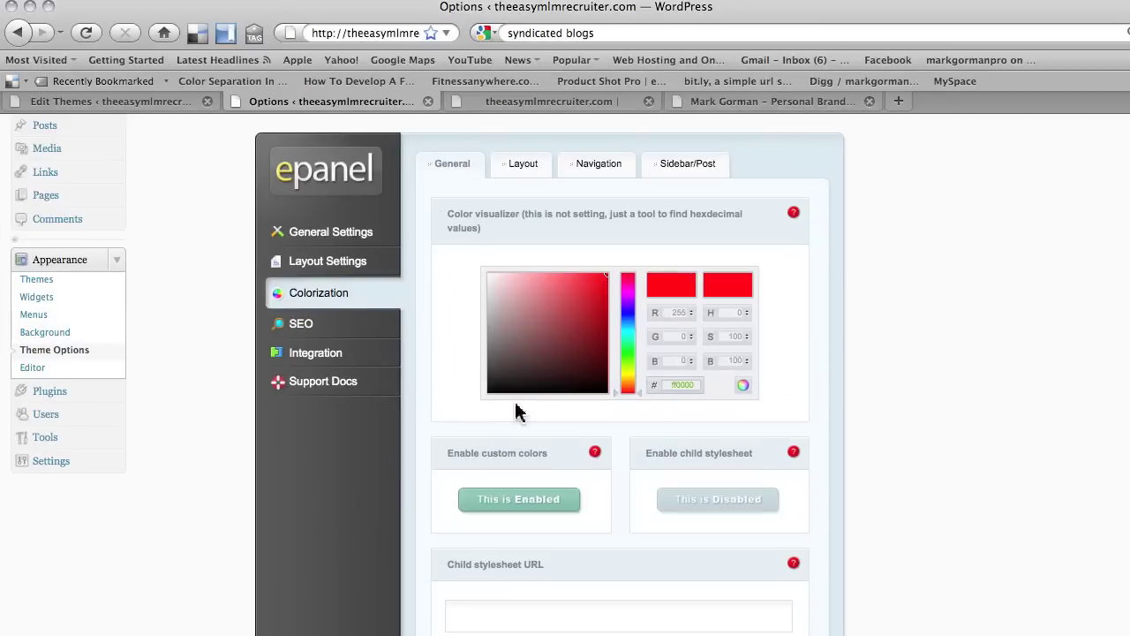
# Scroll style-White.css in Edit Themes to the .titles link rule using #98CC00.
pyautogui.click(152, 103)
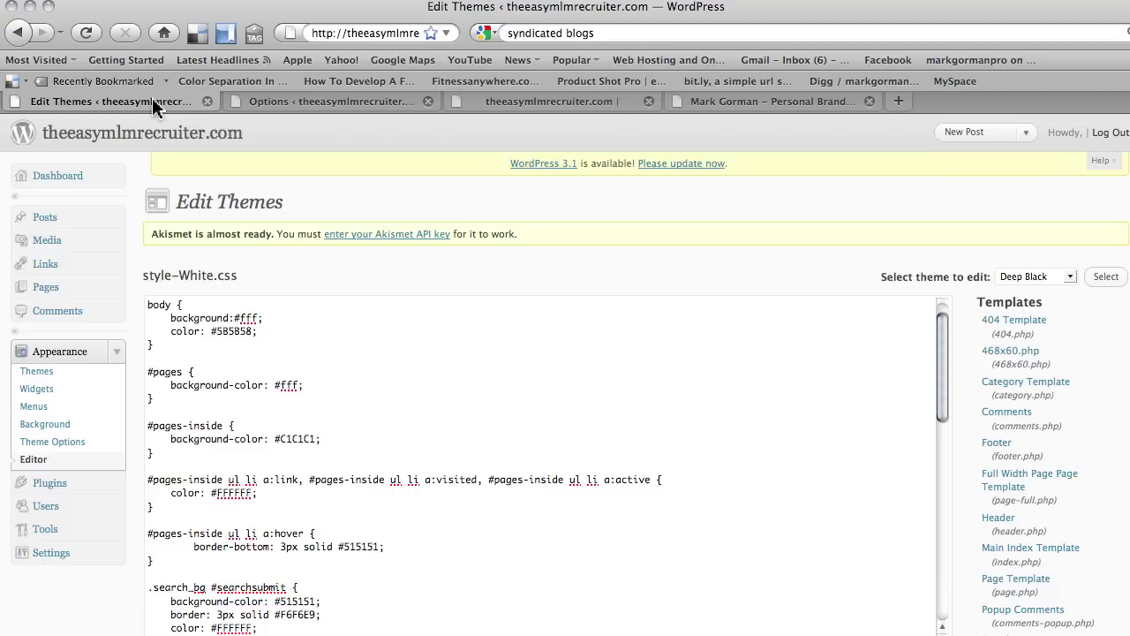
pyautogui.scroll(-5, 583, 330)
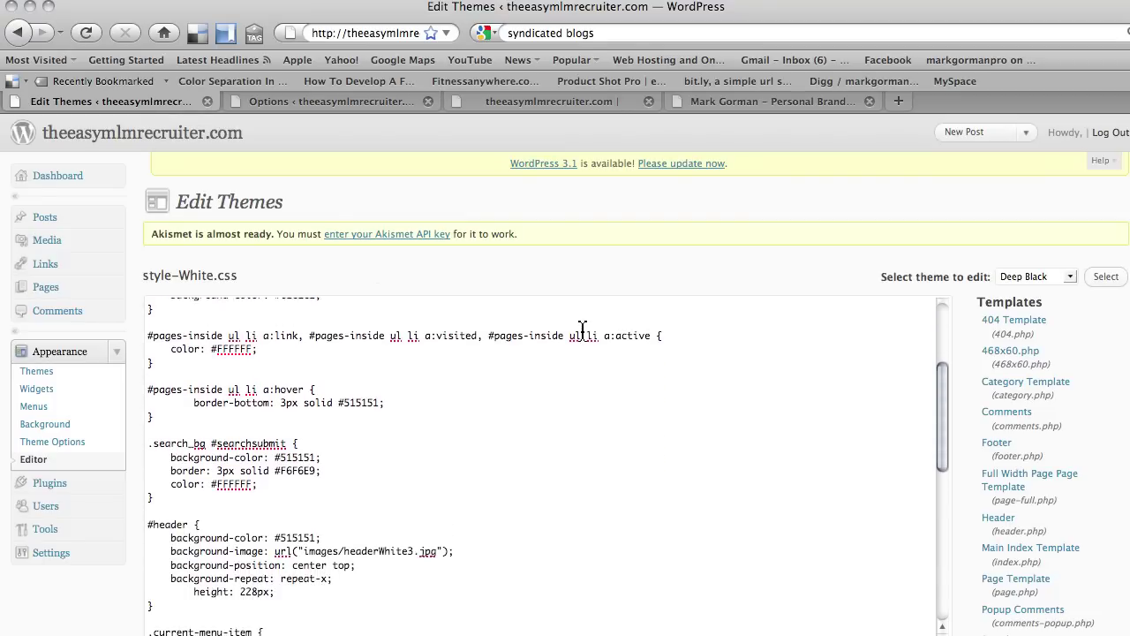
pyautogui.scroll(-5, 581, 331)
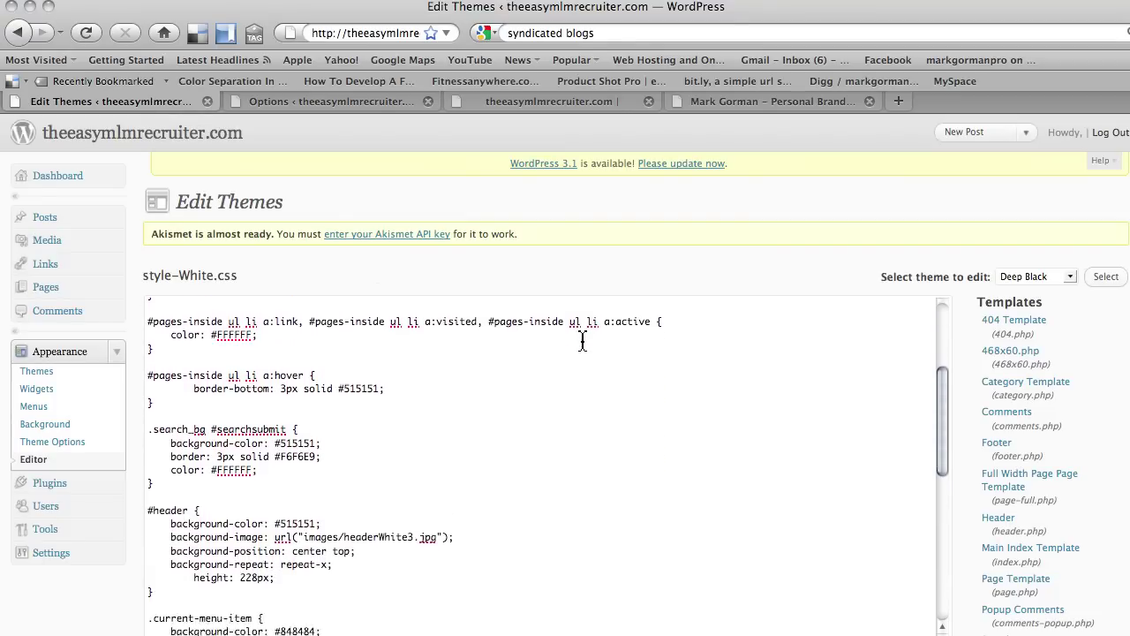
pyautogui.scroll(-5, 323, 430)
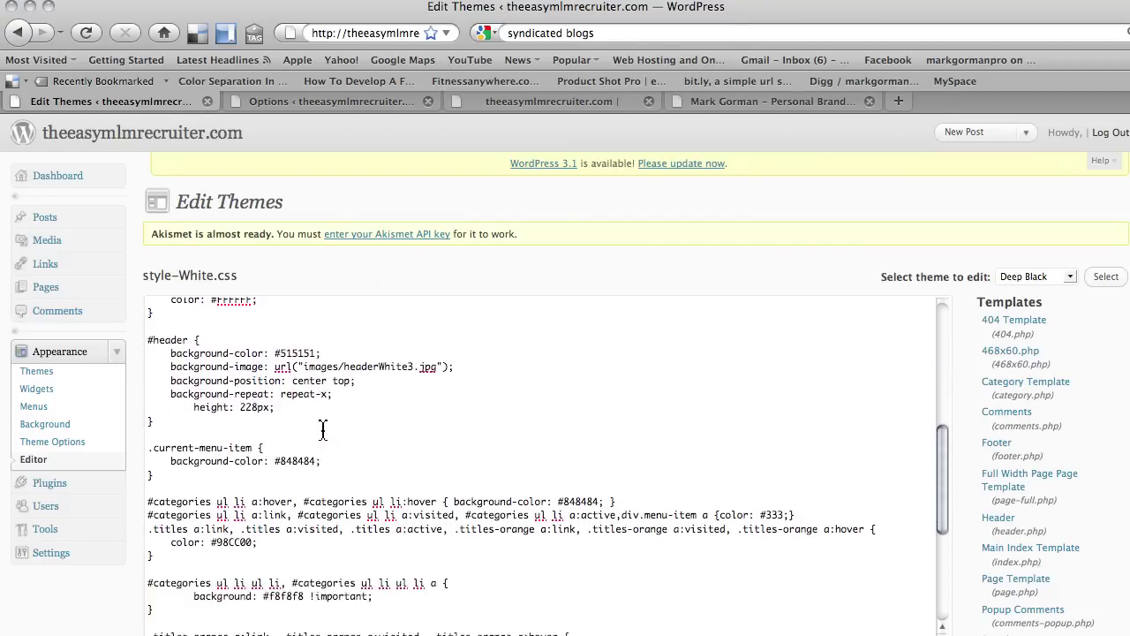
pyautogui.scroll(7, 320, 438)
pyautogui.scroll(-12, 433, 430)
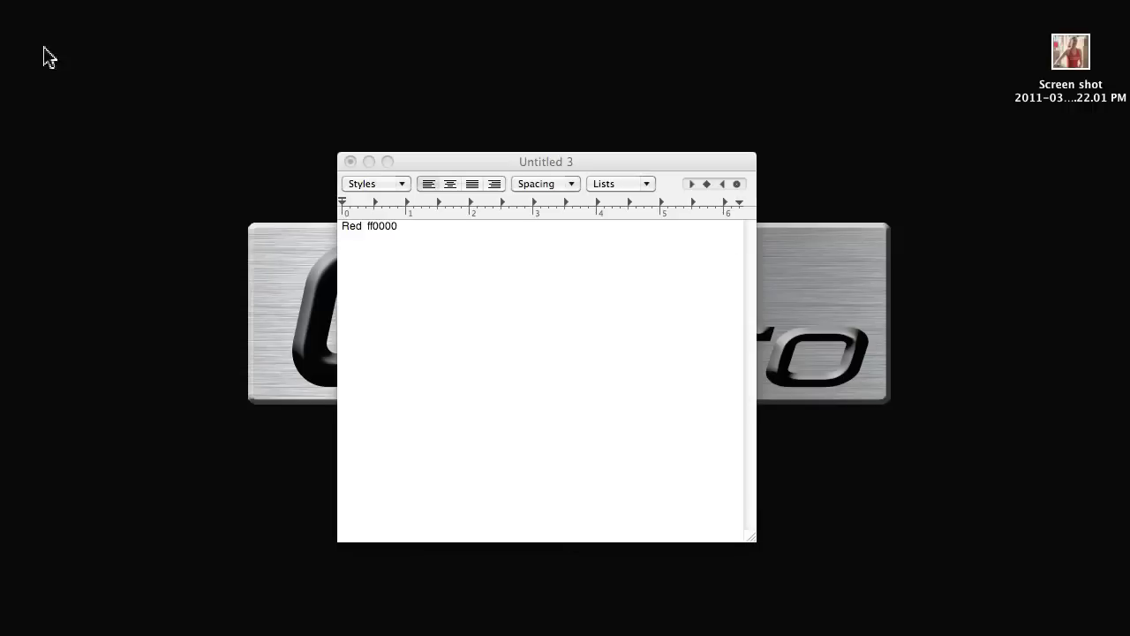
# Paste 98CC00 beneath 'Red ff0000' in the TextEdit note, then return to Firefox.
pyautogui.click(375, 290)
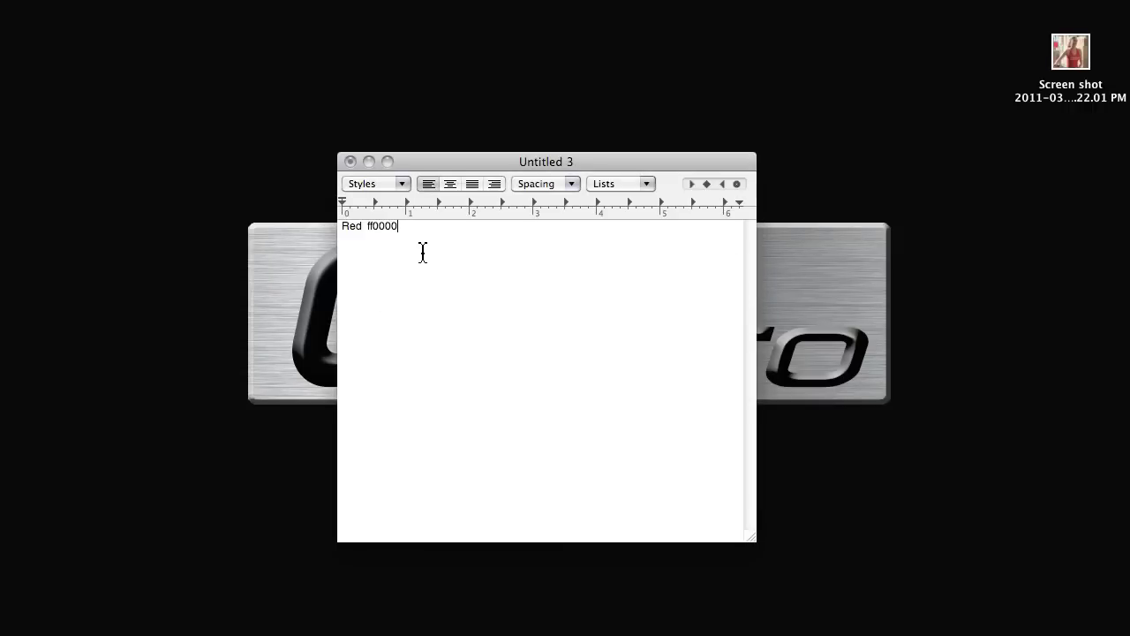
pyautogui.write('98CC00')
pyautogui.press('super+Tab')
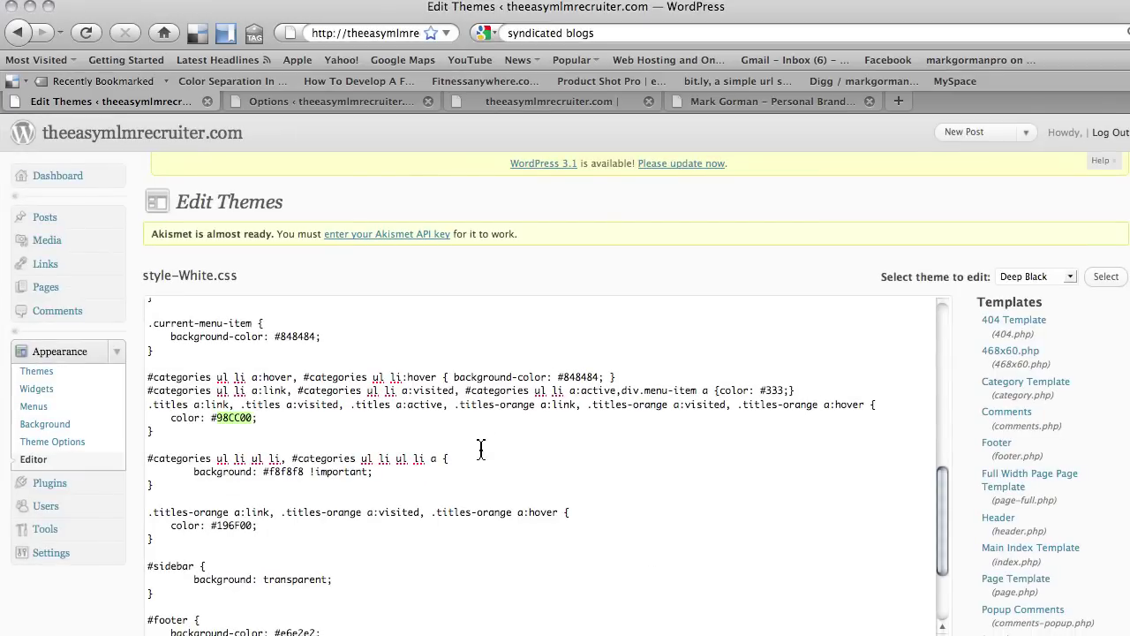
# Enter 98CC00 in the visualizer hex field and compare it with the live site's title colour.
pyautogui.click(293, 104)
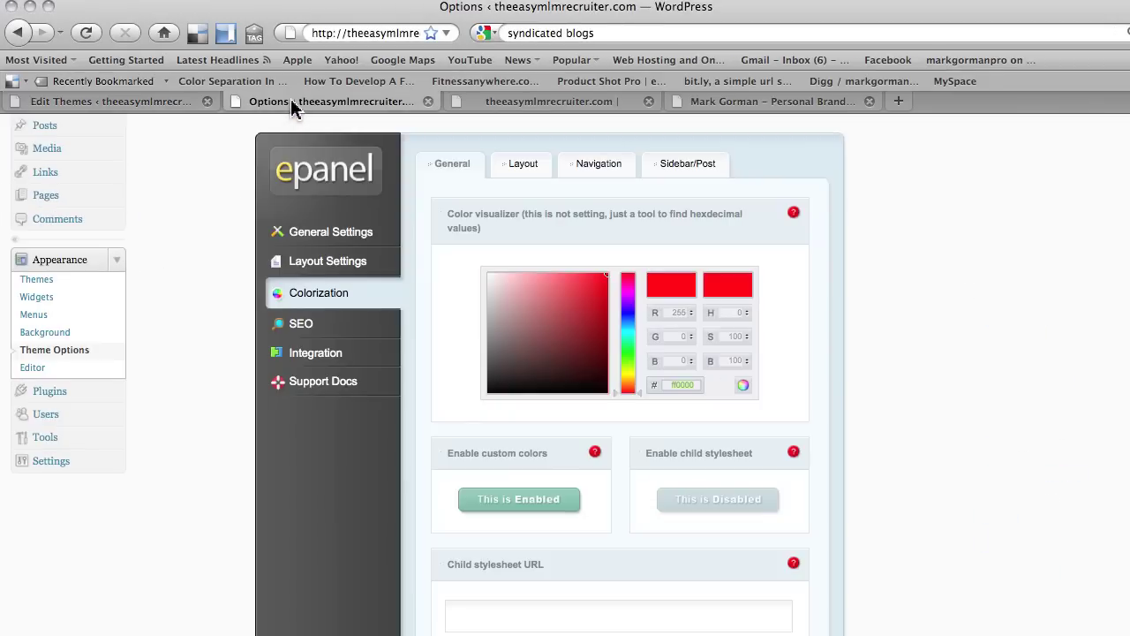
pyautogui.doubleClick(695, 386)
pyautogui.press('BackSpace')
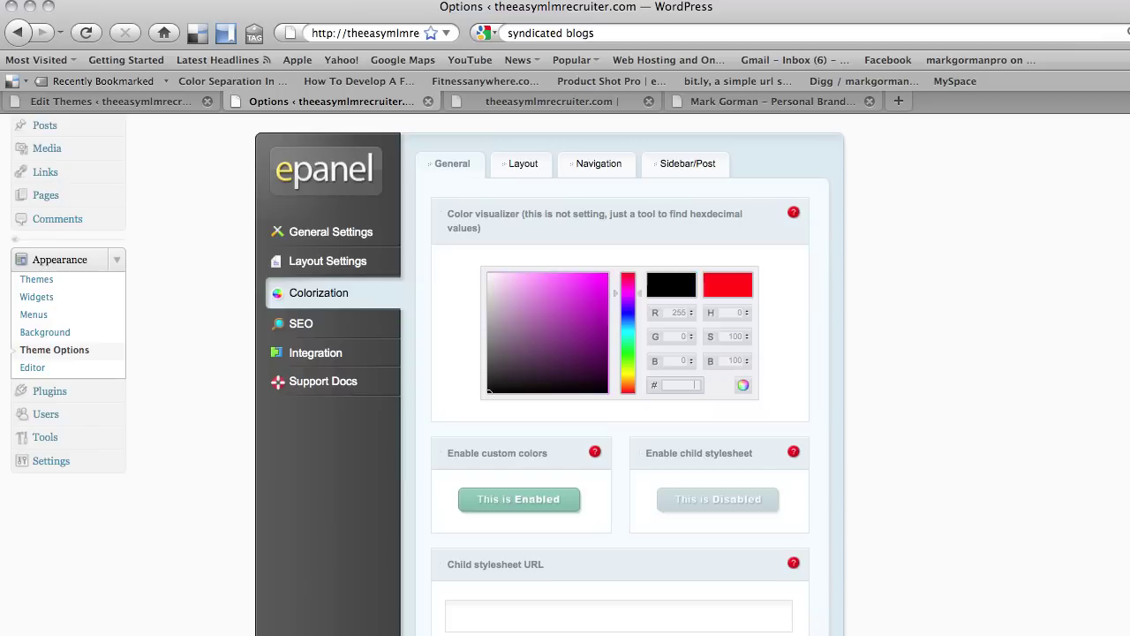
pyautogui.write('98CC00')
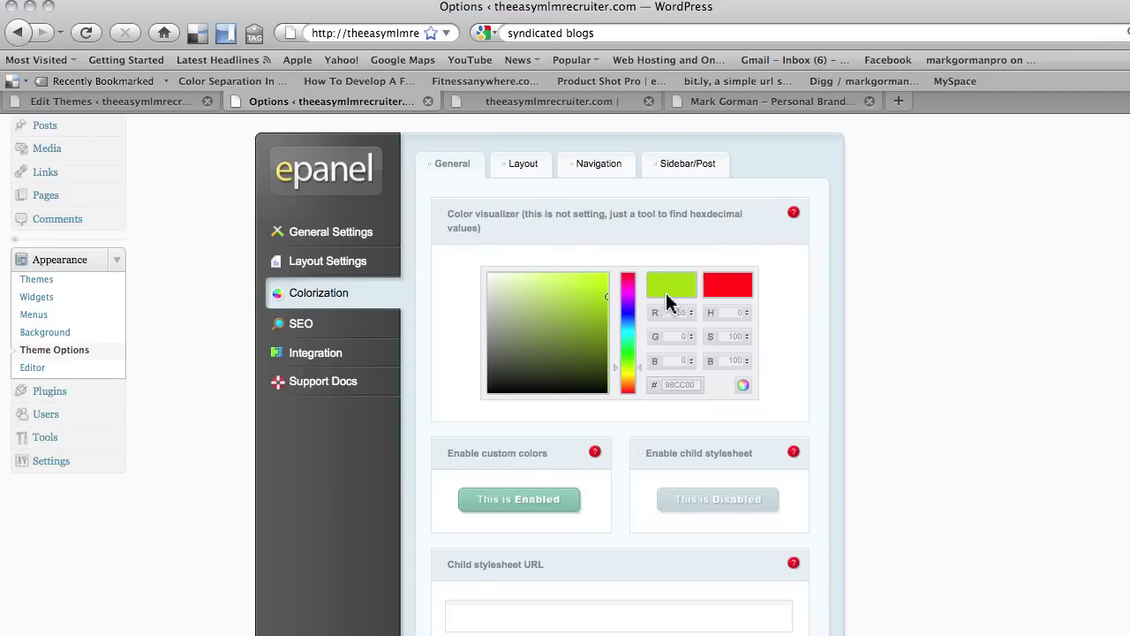
pyautogui.click(506, 101)
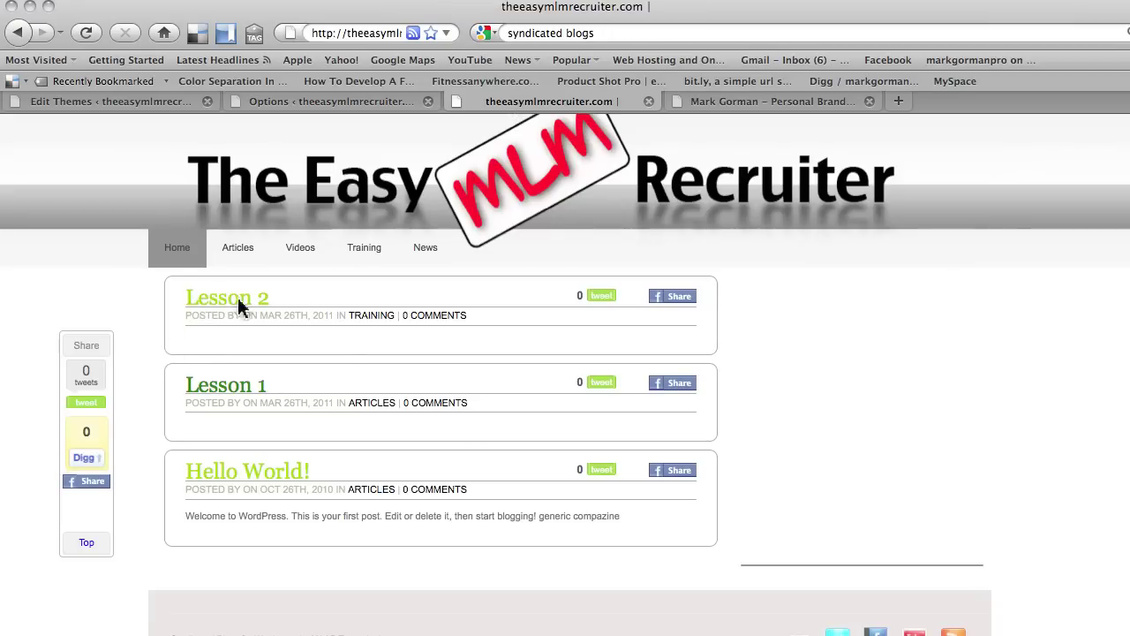
pyautogui.click(353, 101)
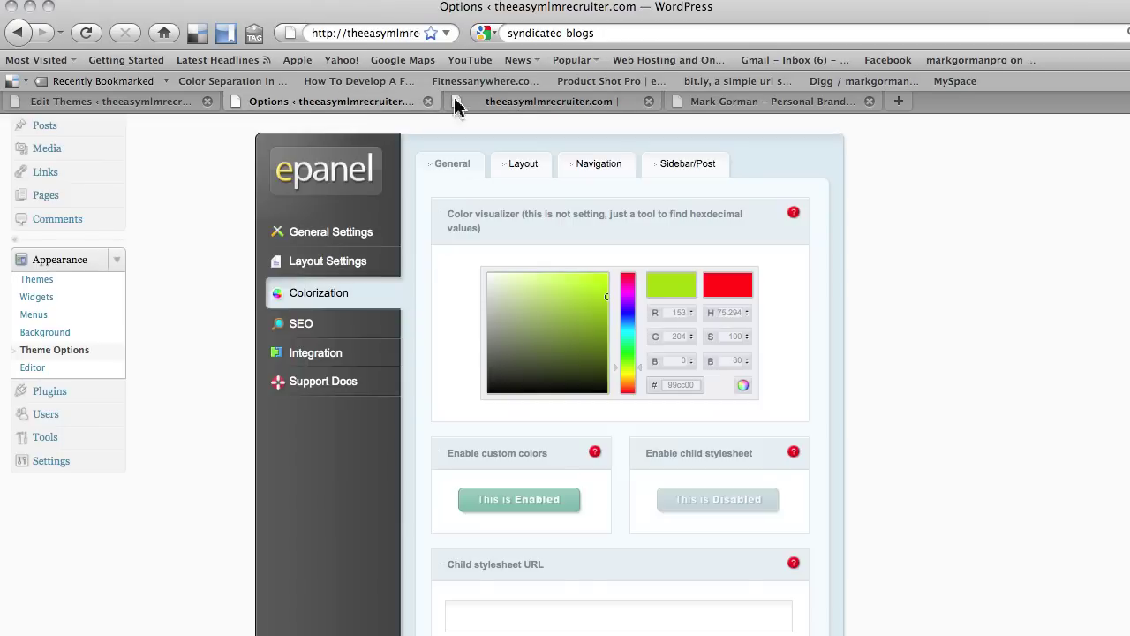
pyautogui.click(513, 101)
pyautogui.click(342, 102)
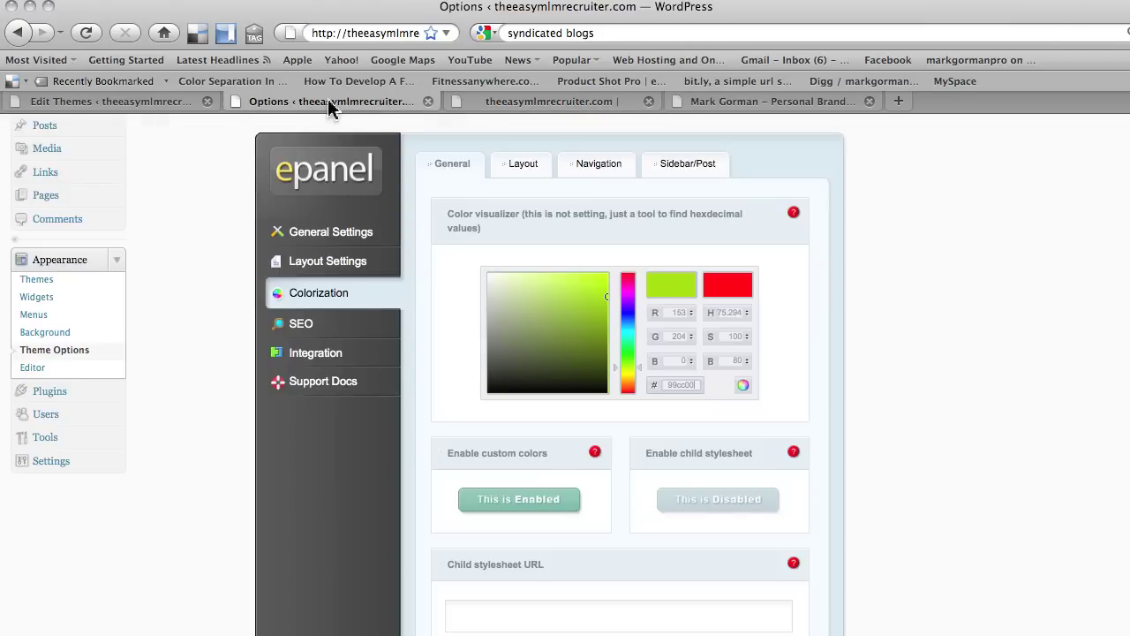
# Delete 98CC00 from the .titles colour rule, then select ff0000 in the TextEdit note.
pyautogui.click(165, 103)
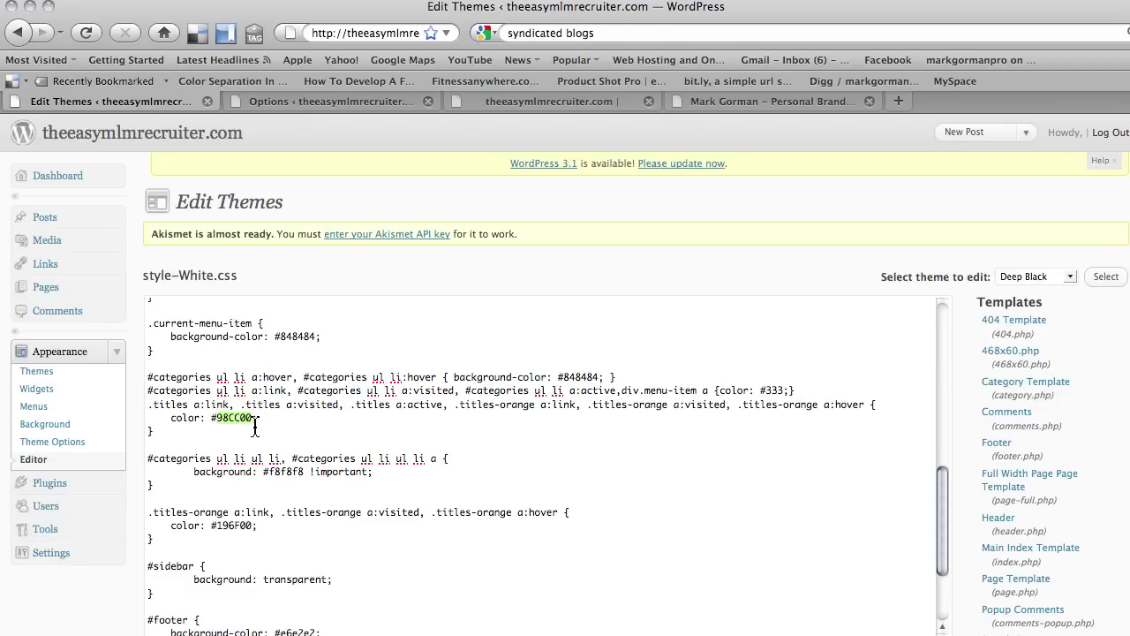
pyautogui.press('BackSpace')
pyautogui.click(29, 6)
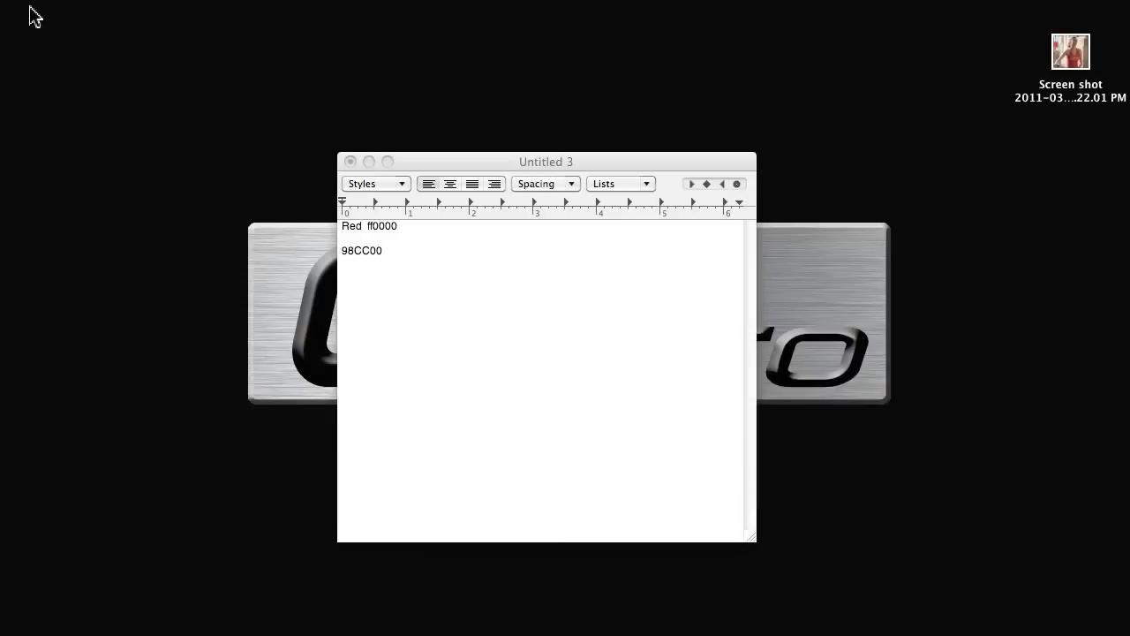
pyautogui.click(367, 231)
pyautogui.moveTo(367, 228); pyautogui.dragTo(399, 228)
pyautogui.press('super+c')
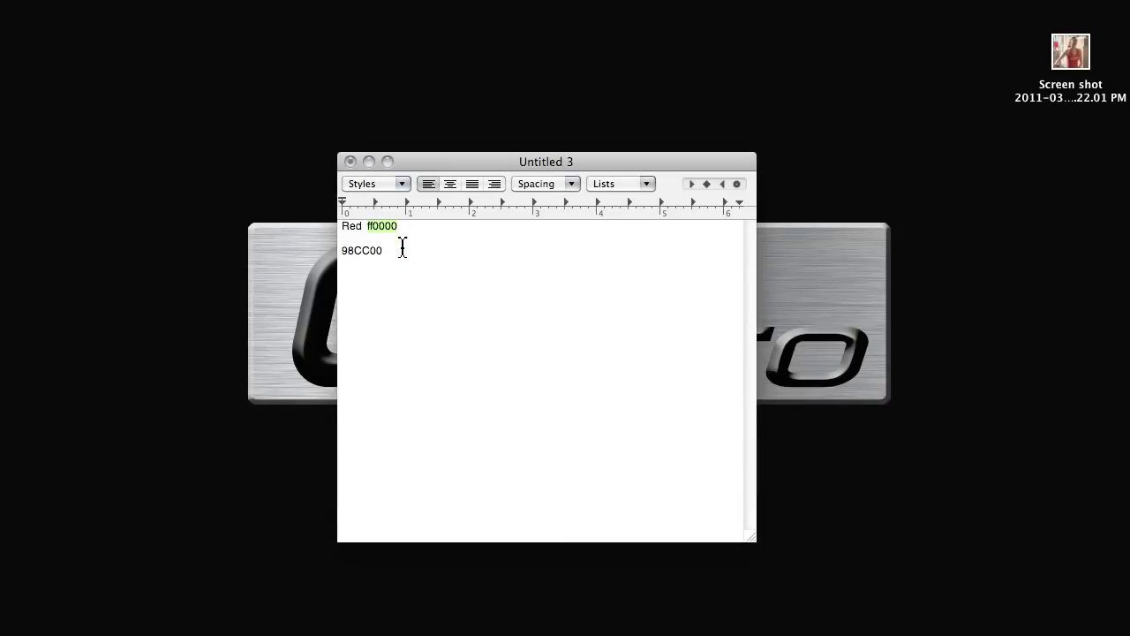
# Paste ff0000 after '#' in the .titles rule and update style-White.css.
pyautogui.press('super+Tab')
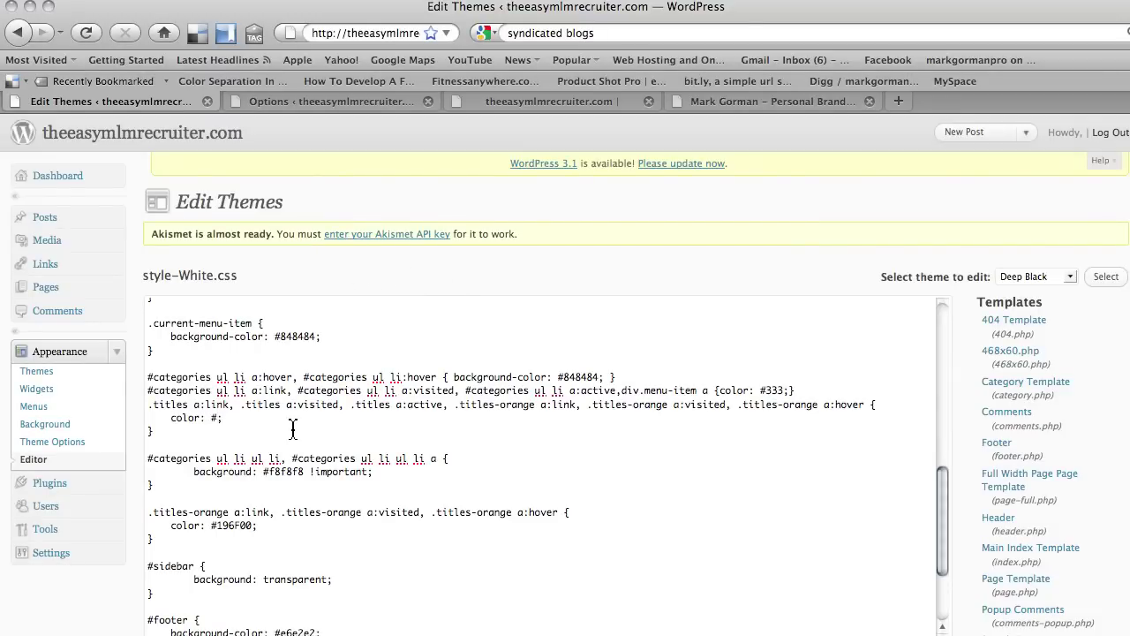
pyautogui.press('super+v')
pyautogui.scroll(-3, 292, 429)
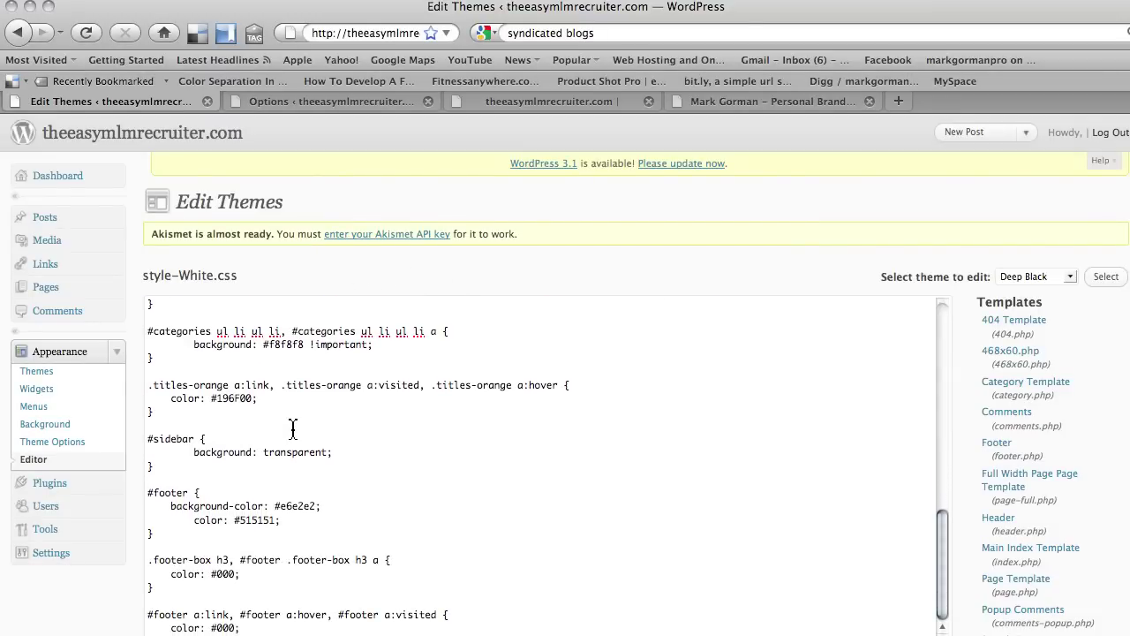
pyautogui.scroll(-5, 504, 380)
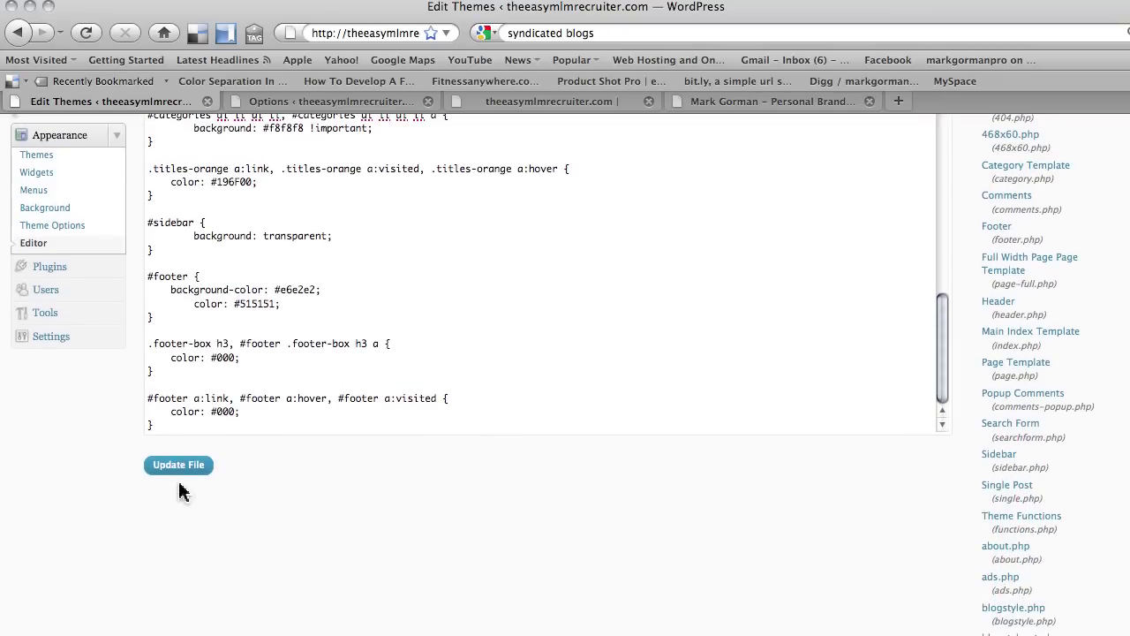
pyautogui.click(180, 466)
# Reload the live site so the post titles appear red.
pyautogui.click(338, 106)
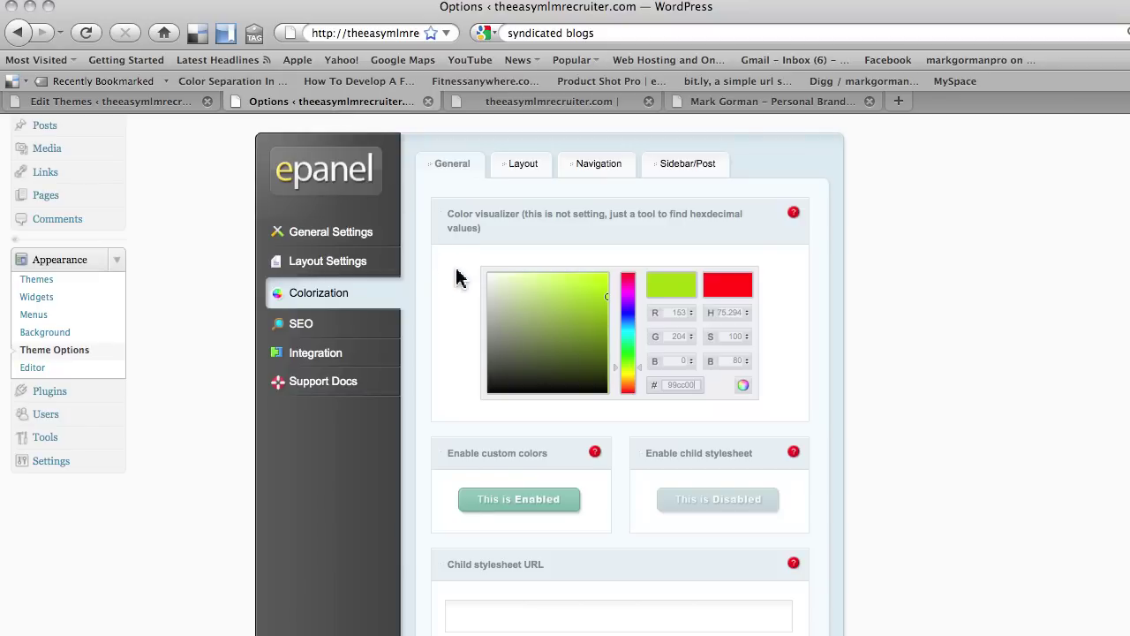
pyautogui.click(467, 101)
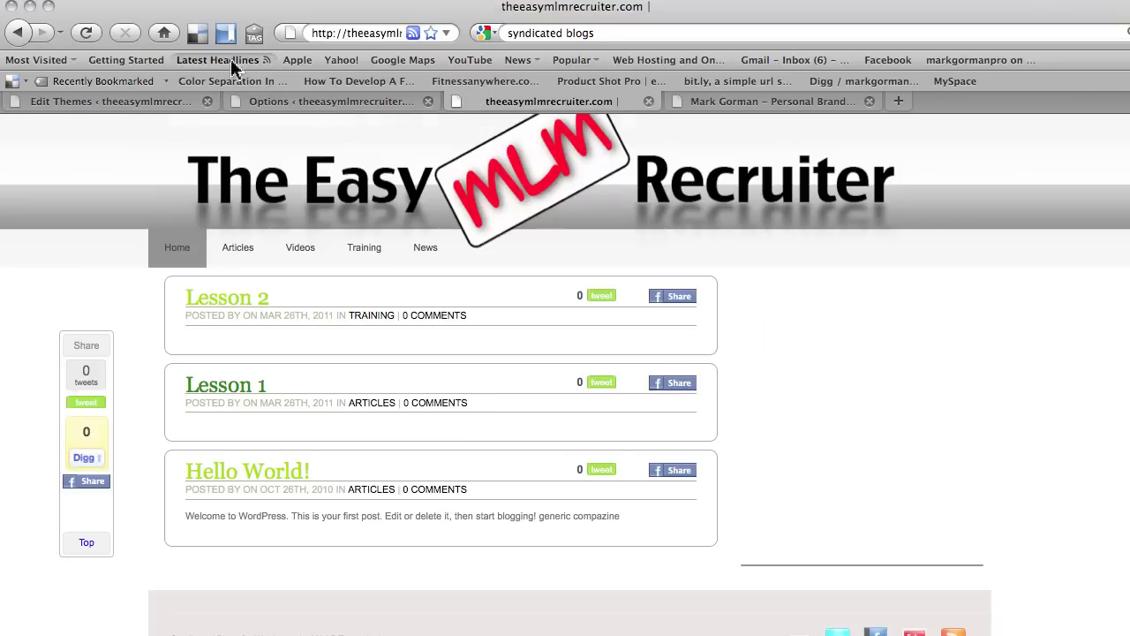
pyautogui.click(86, 32)
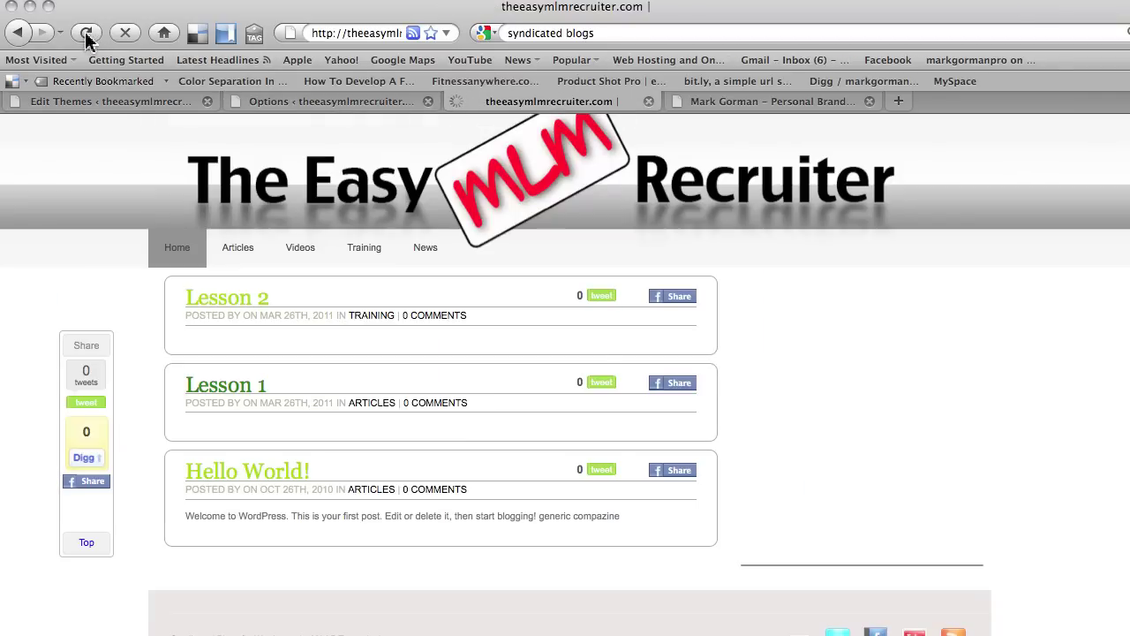